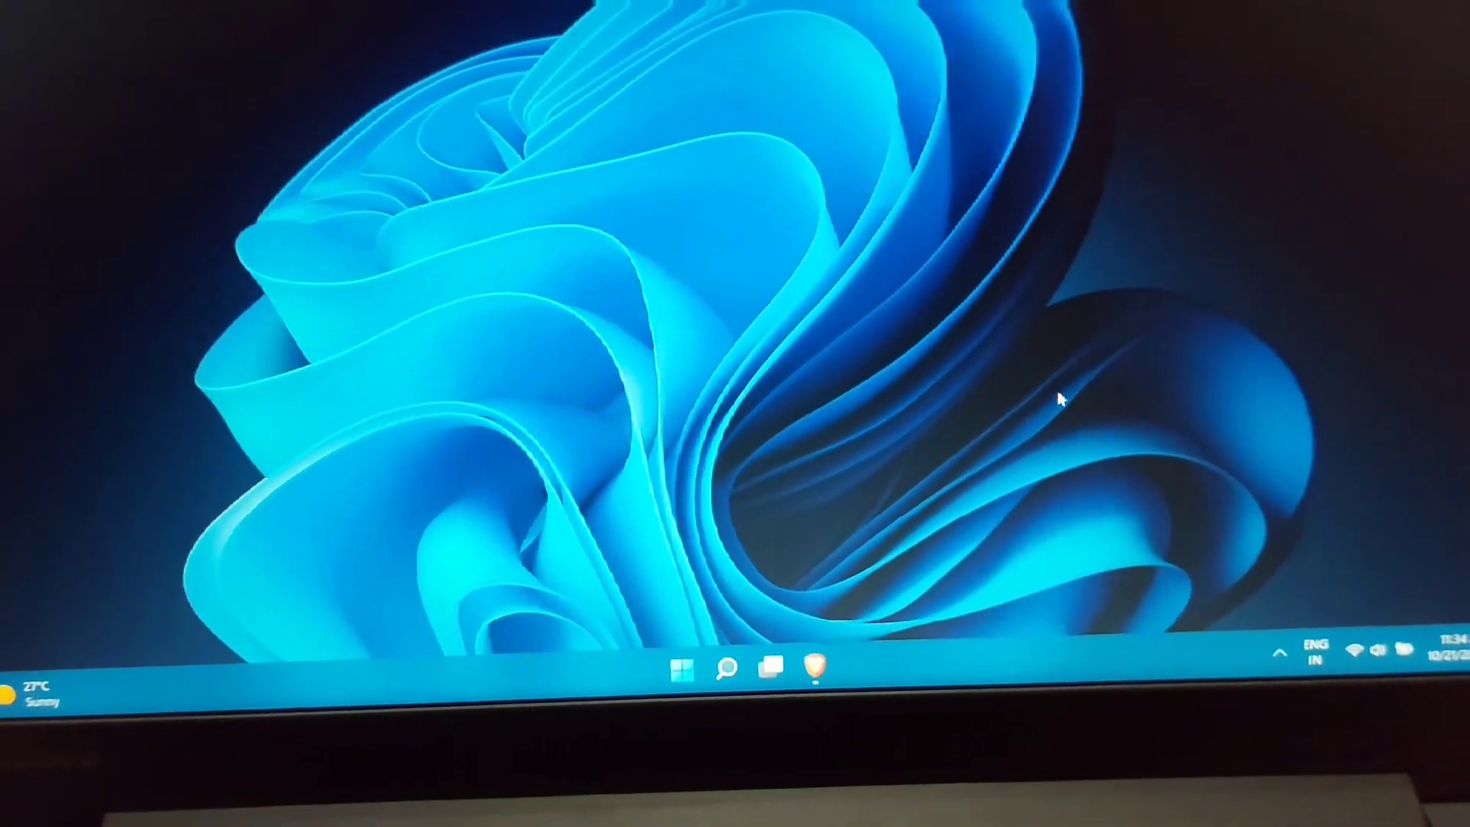
Step: Join the Salad Discord server using the invite code 'salad'
left_click(813, 652)
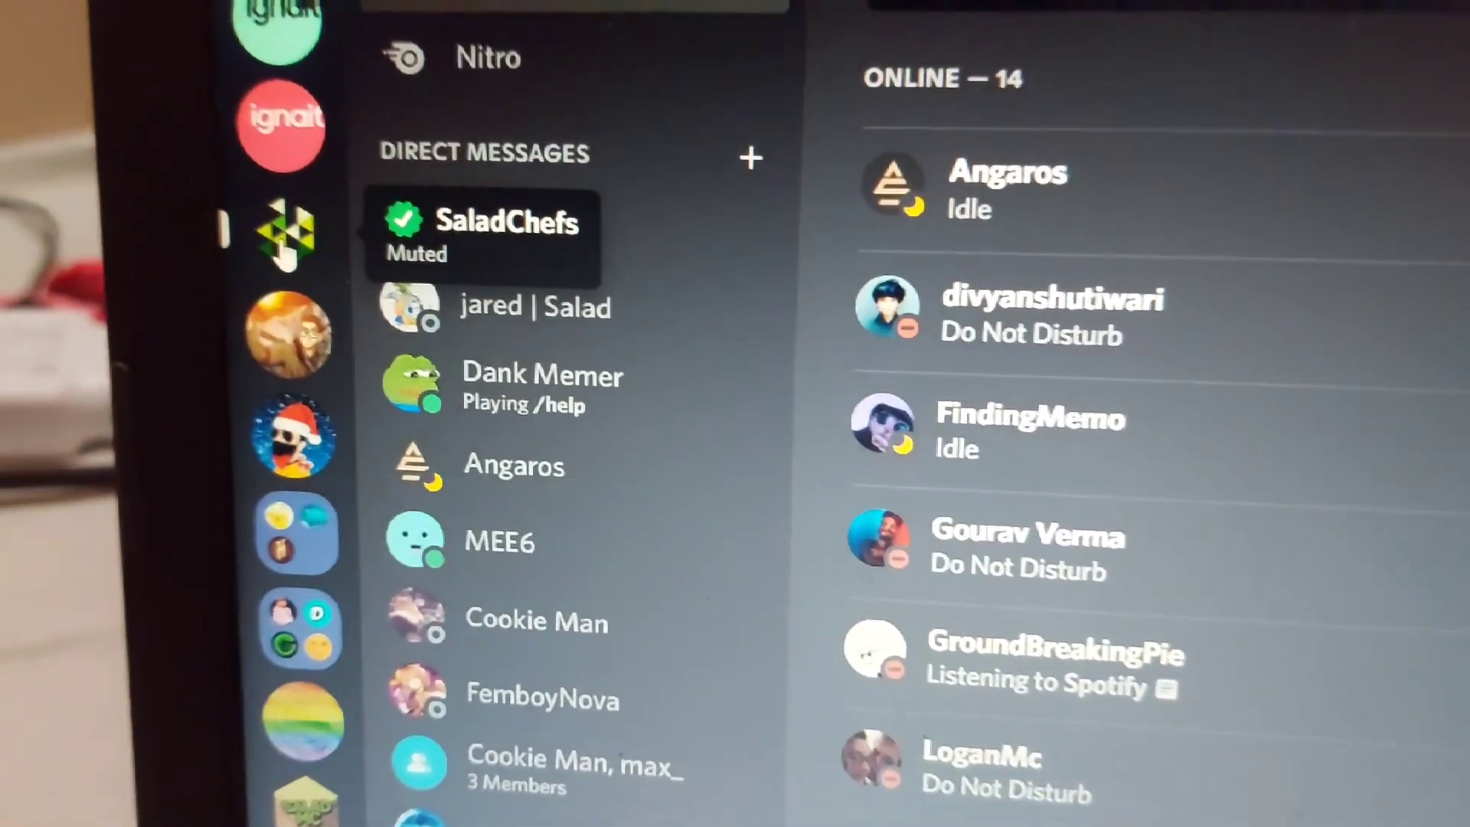
left_click(236, 212)
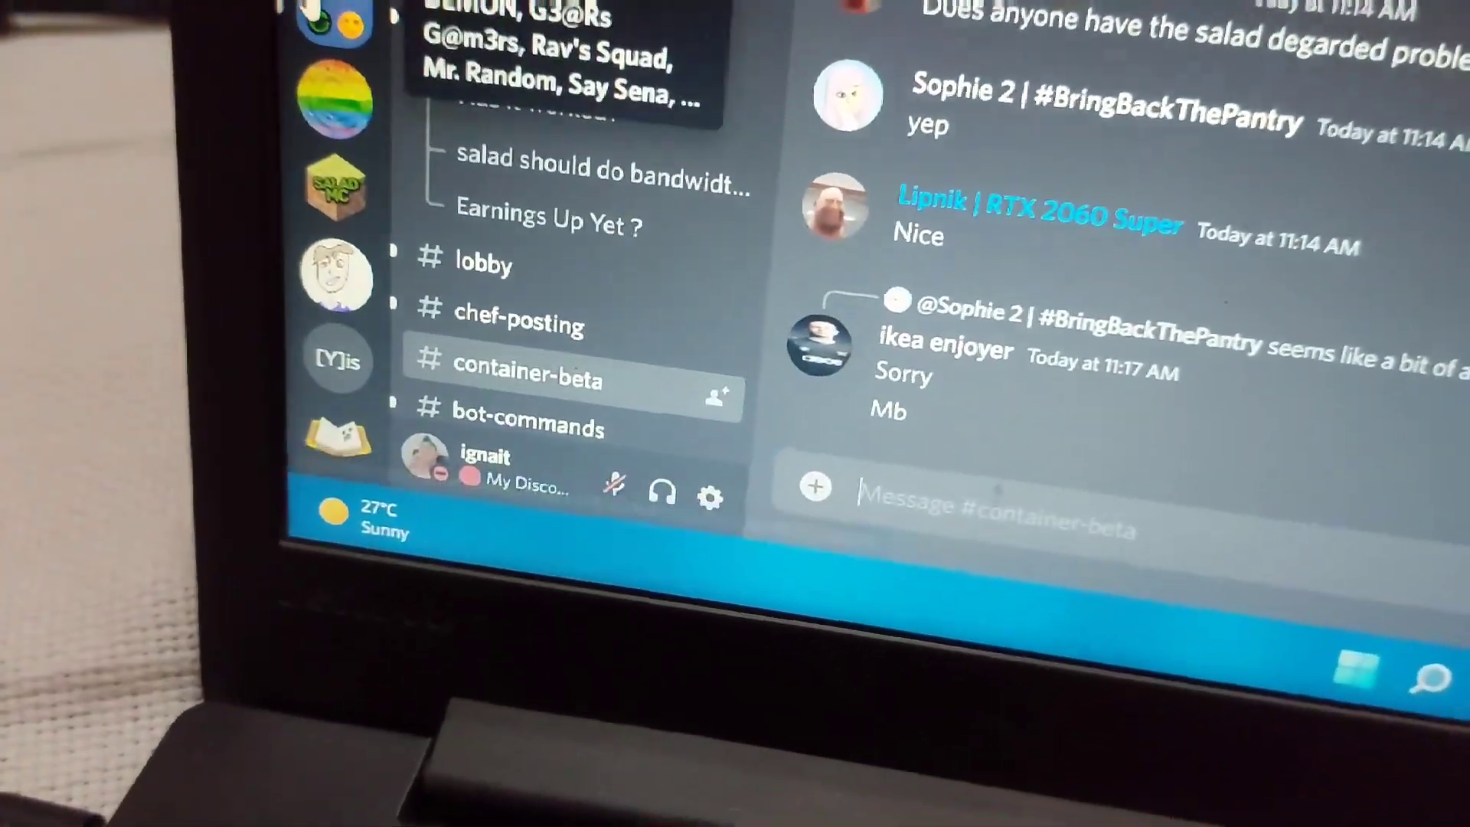
scroll(333, 287, "down", 3)
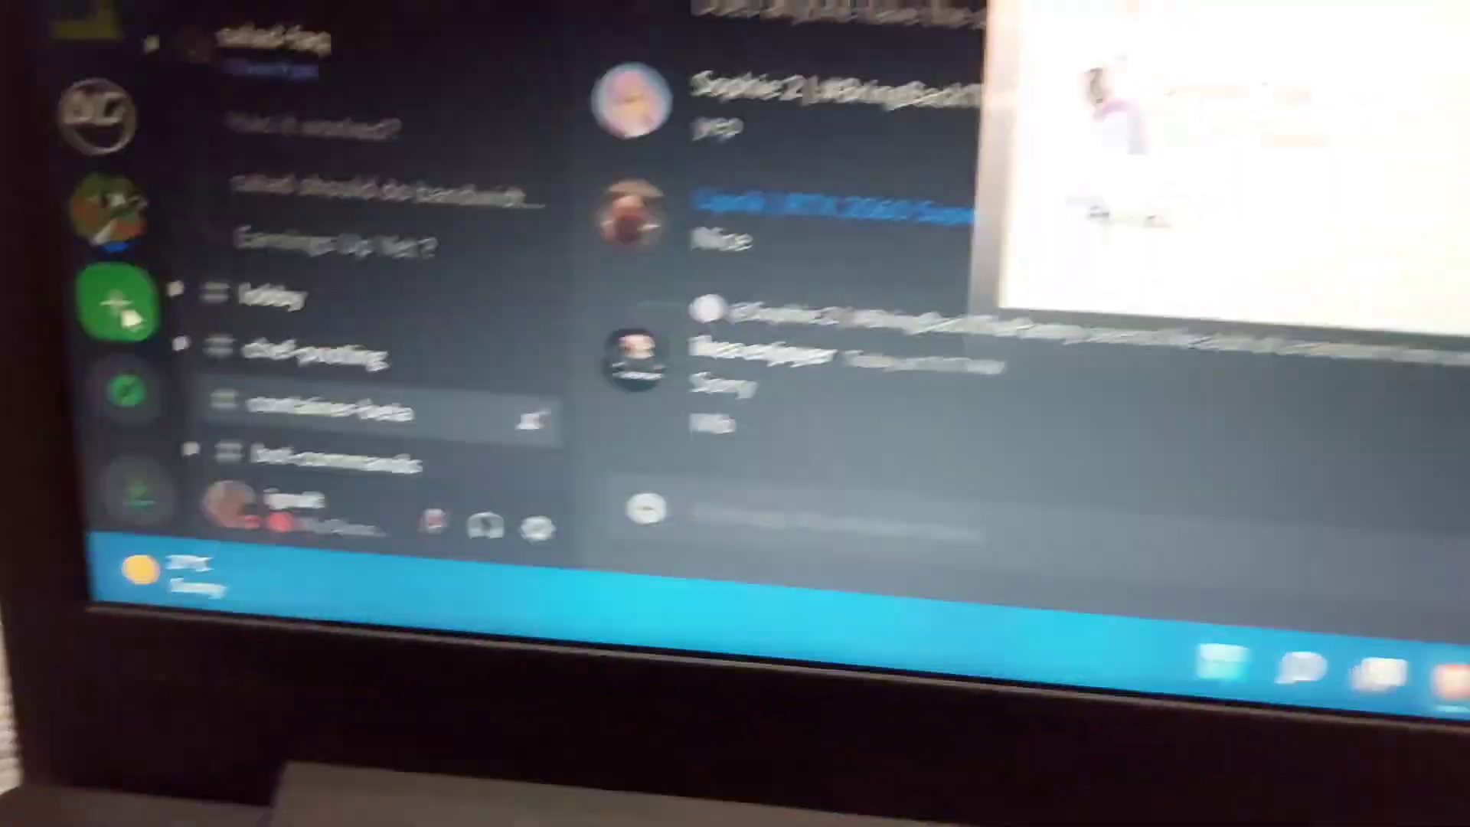
left_click(116, 304)
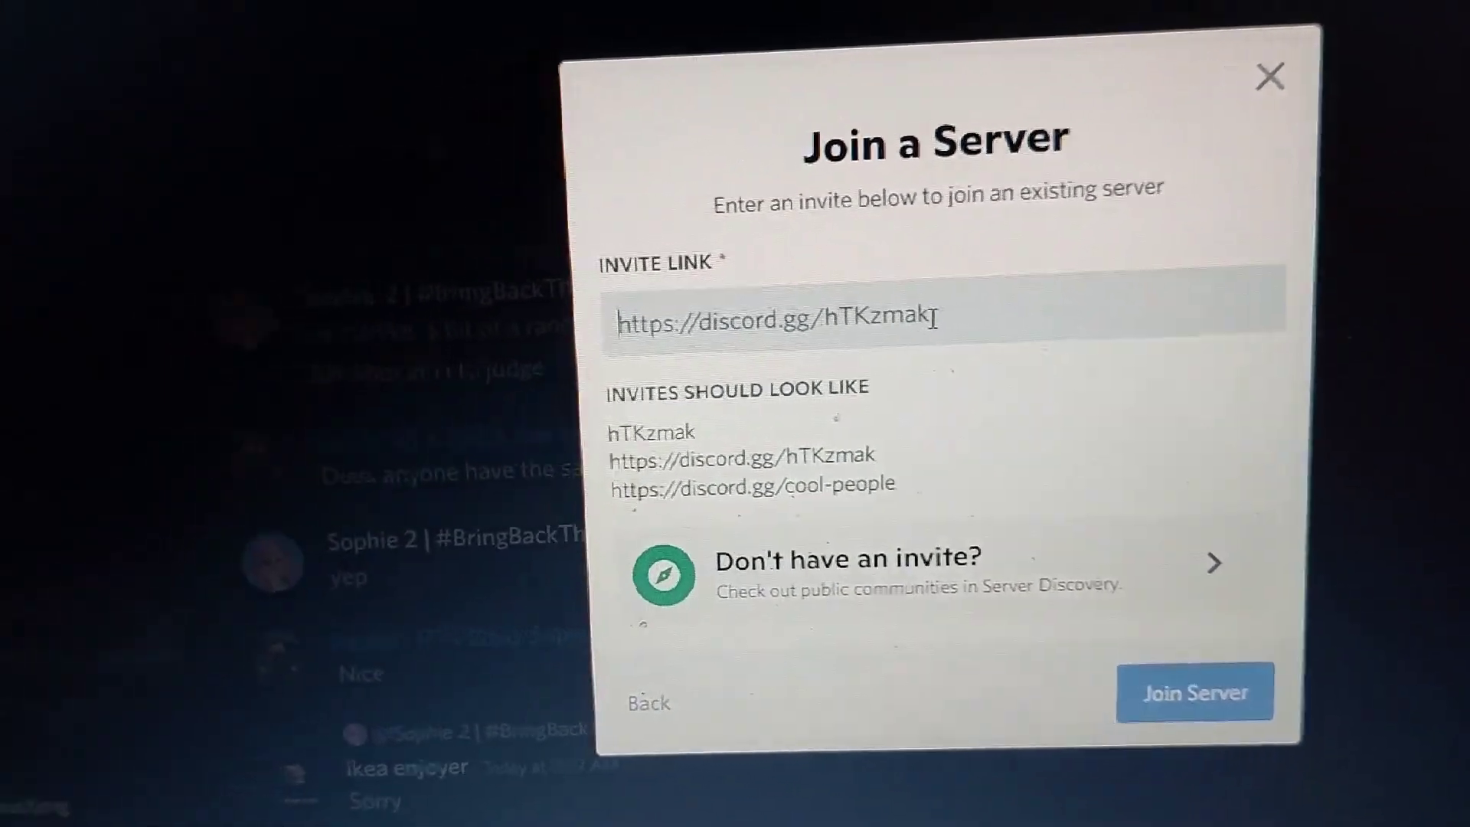
type("salad")
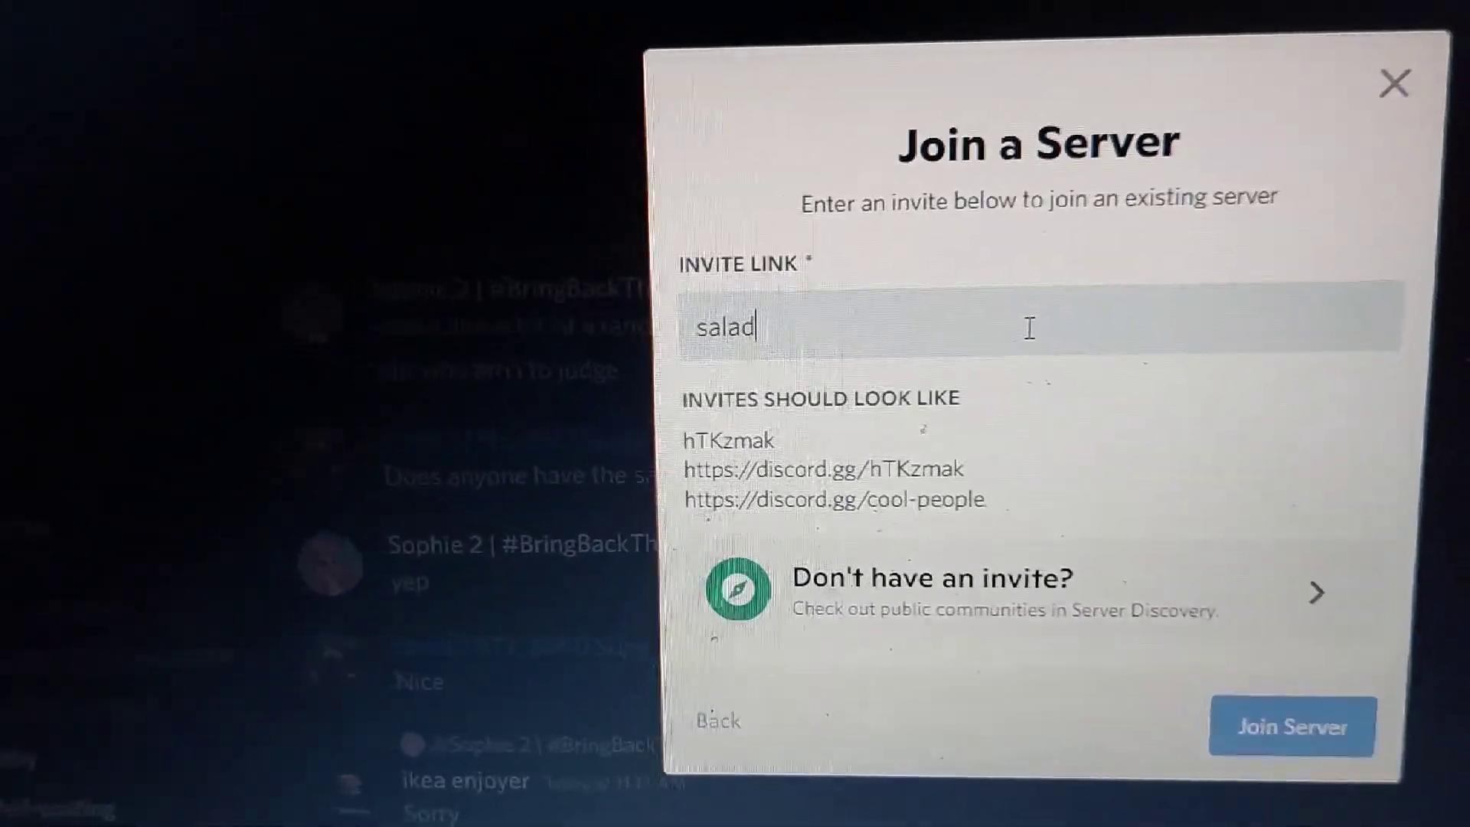
key("Return")
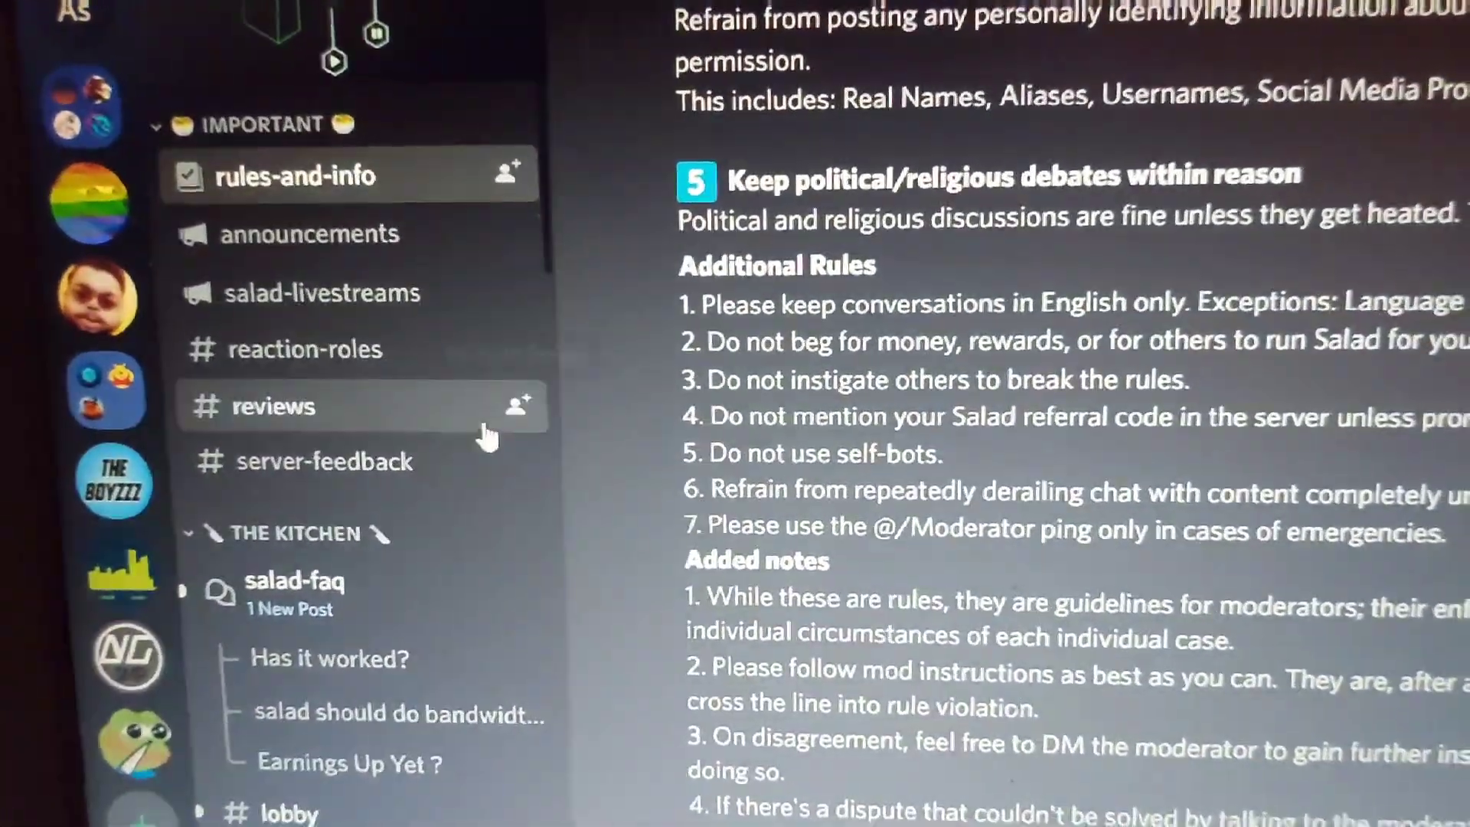
scroll(460, 426, "down", 3)
scroll(391, 391, "down", 2)
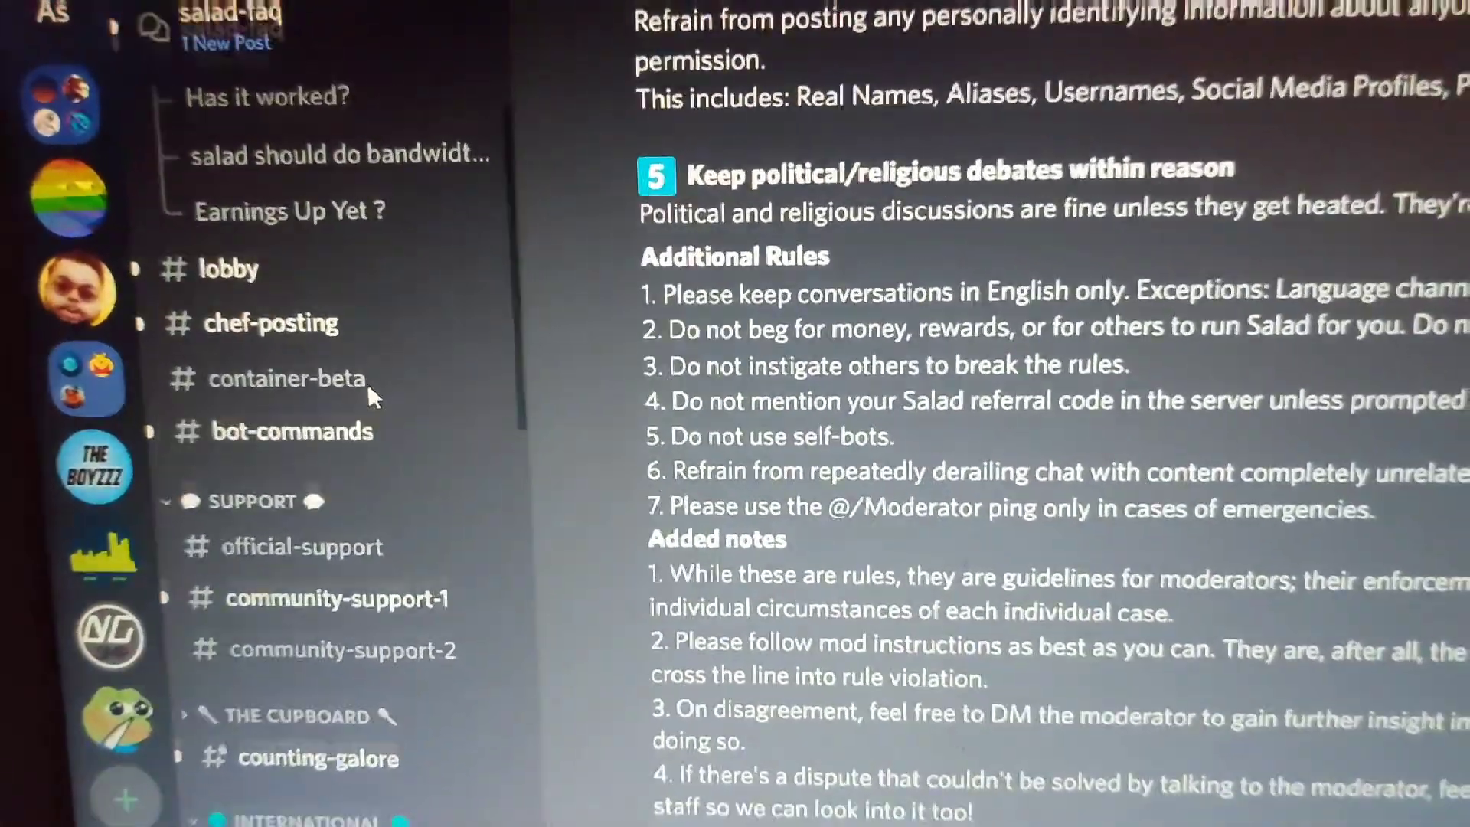
scroll(390, 396, "up", 3)
scroll(425, 402, "up", 3)
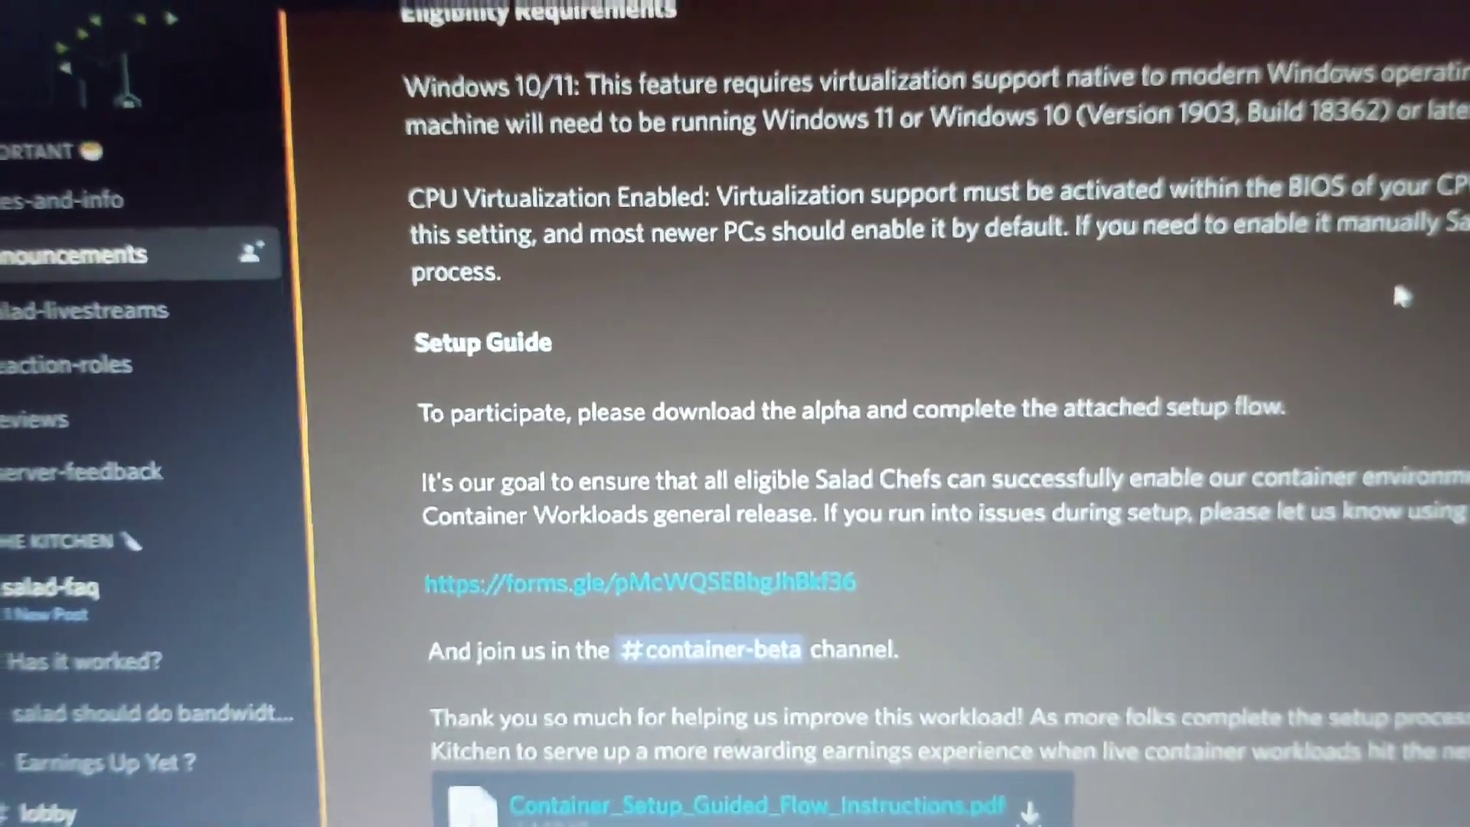
scroll(1034, 402, "up", 8)
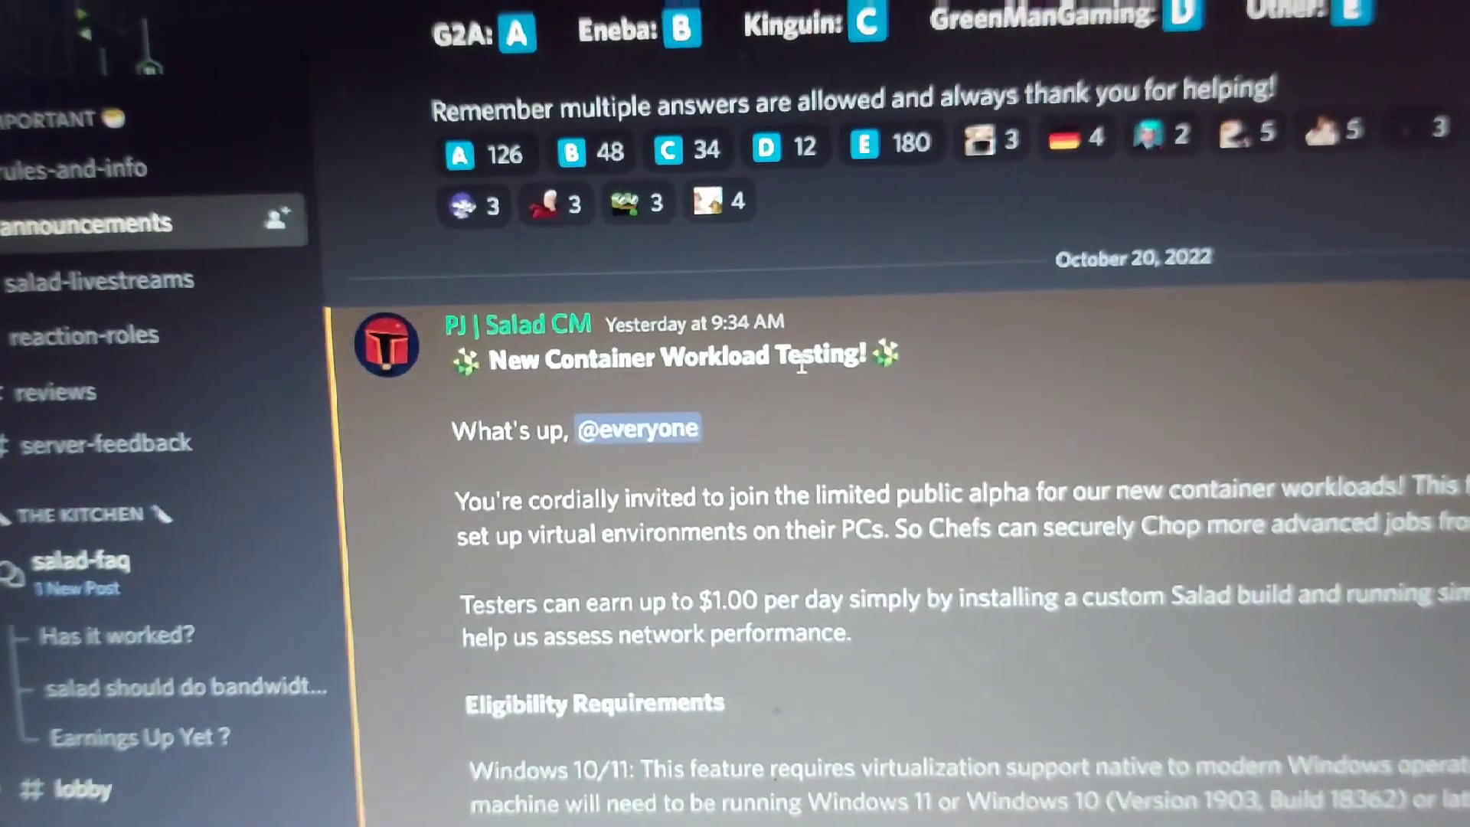
Step: Highlight part of the Container Workload Testing announcement title, then clear the selection
mouse_move(761, 357)
left_mouse_down()
mouse_move(626, 354)
mouse_move(890, 368)
left_mouse_up()
left_click(889, 391)
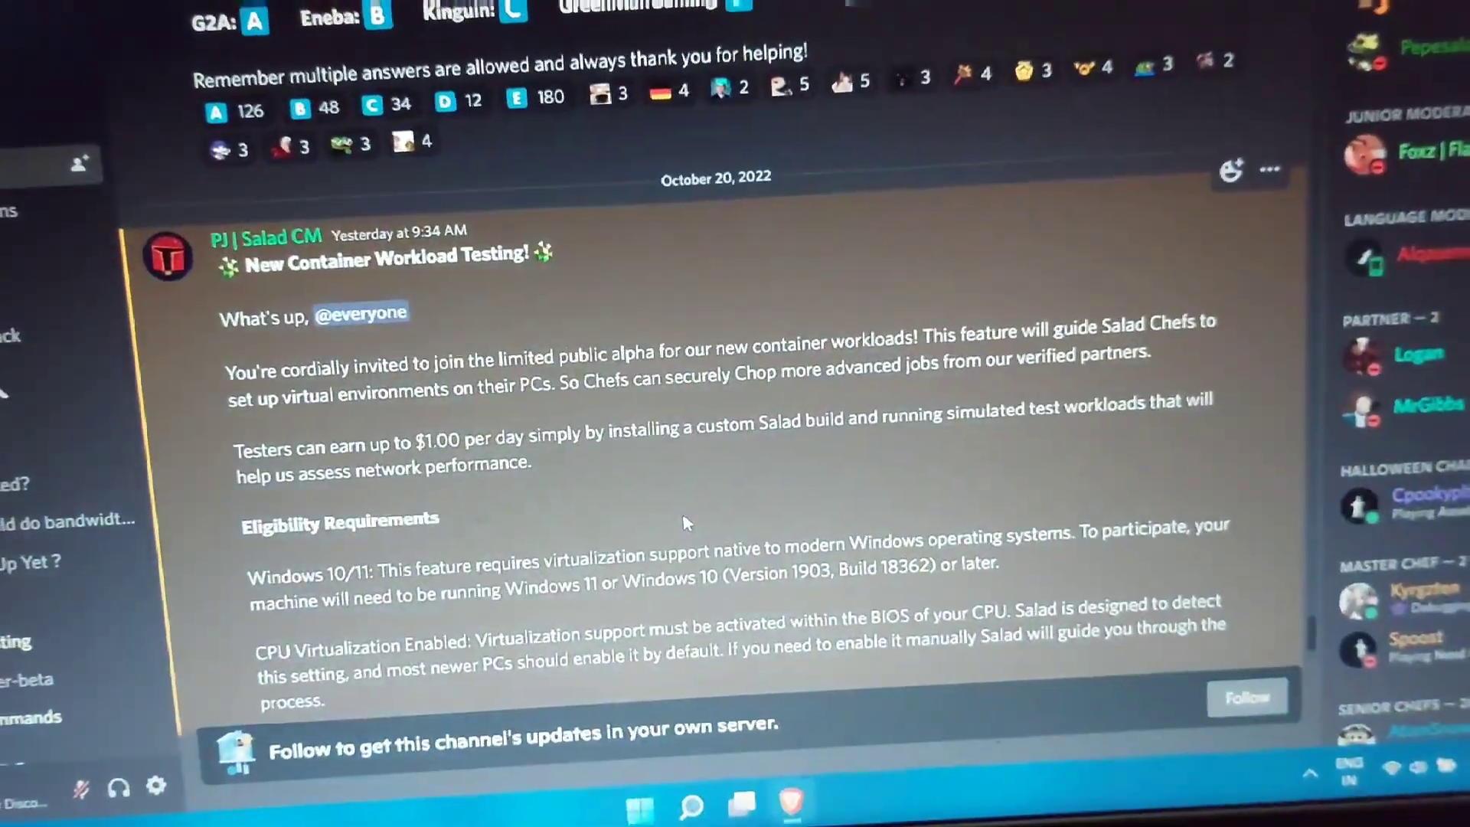
scroll(685, 523, "down", 5)
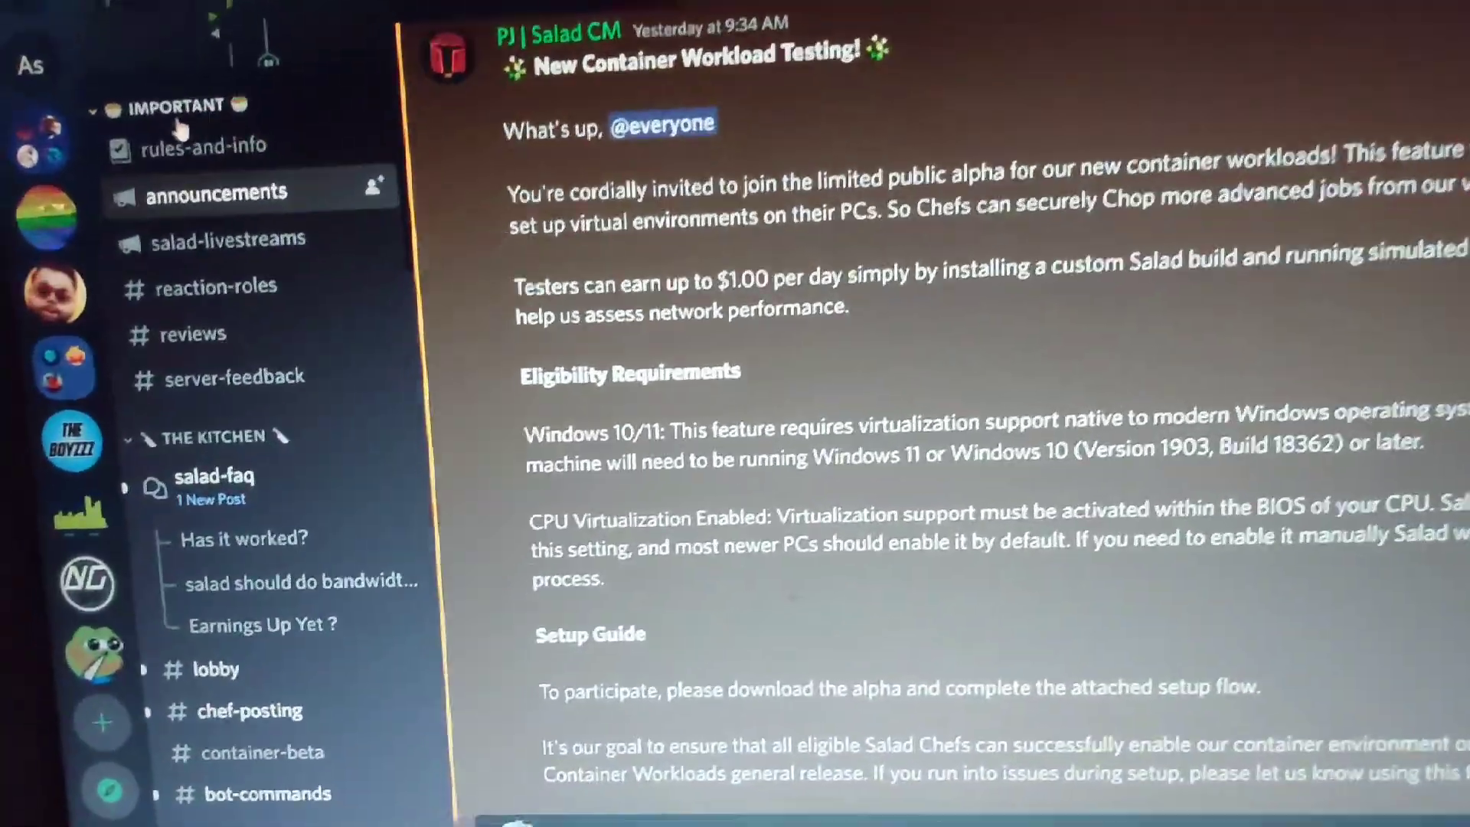
scroll(656, 150, "down", 5)
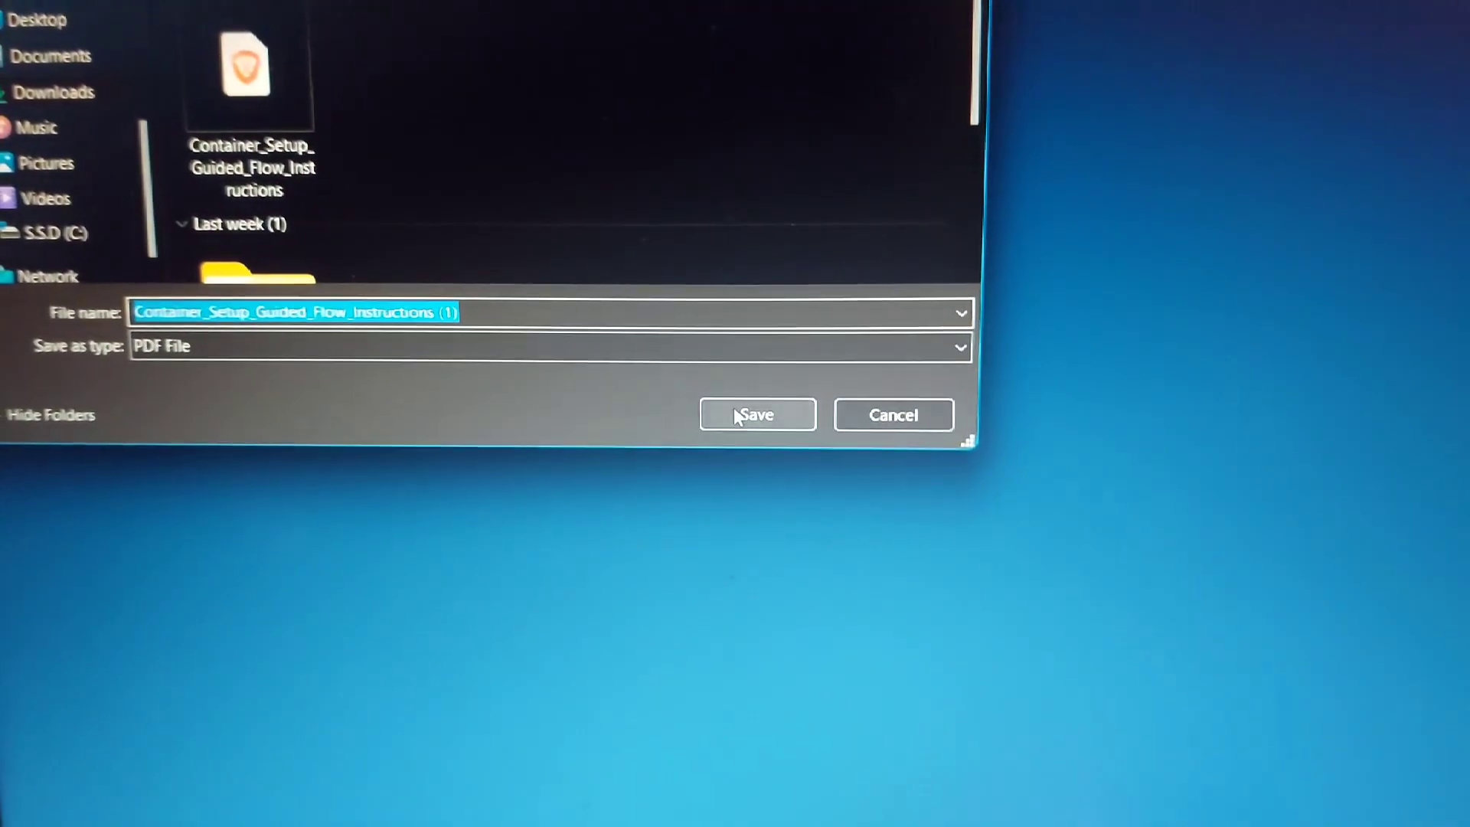
Step: Save the Container Setup Guided Flow Instructions PDF and open it in Brave
left_click(719, 397)
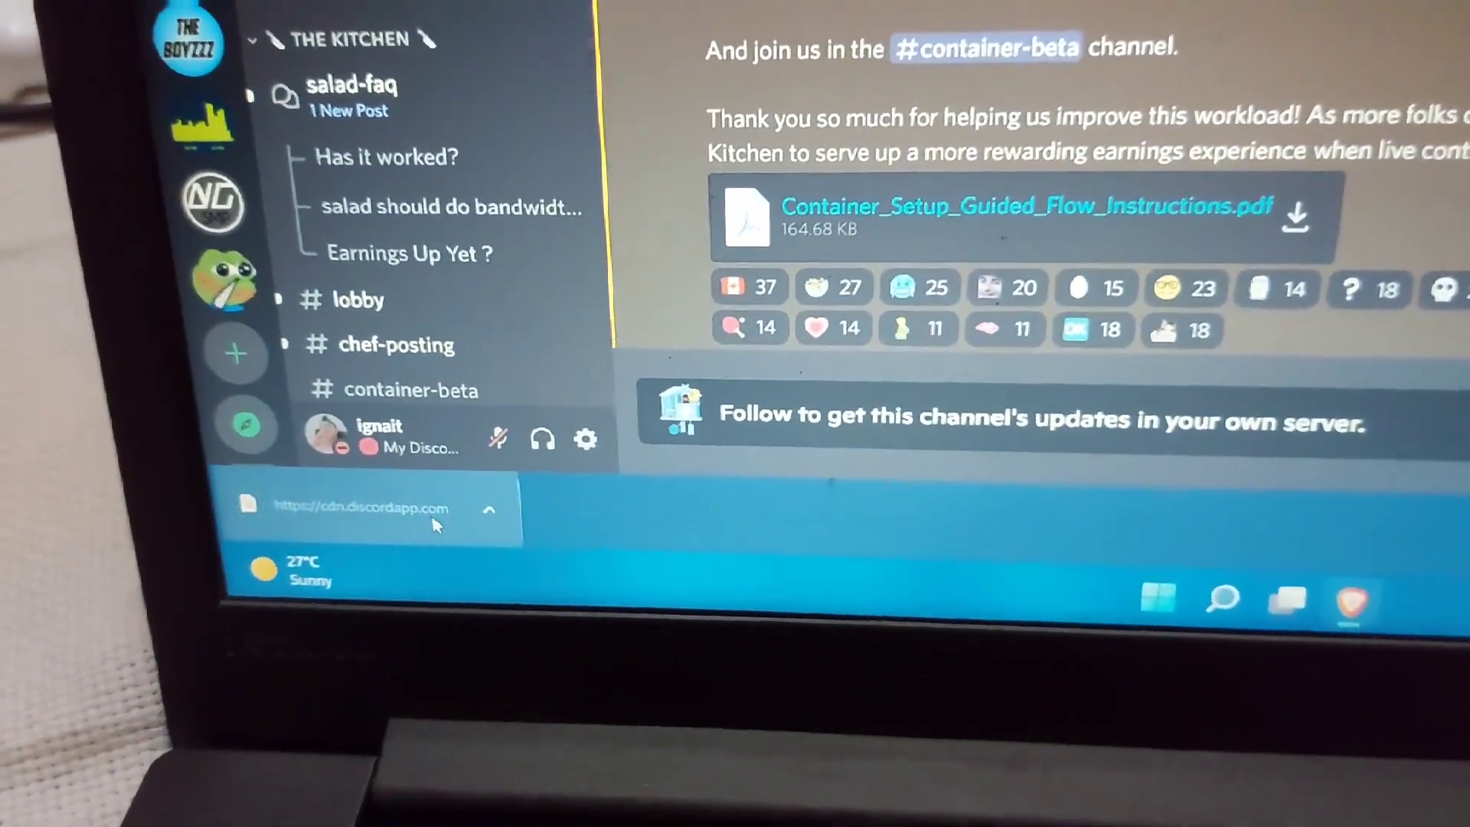
left_click(380, 492)
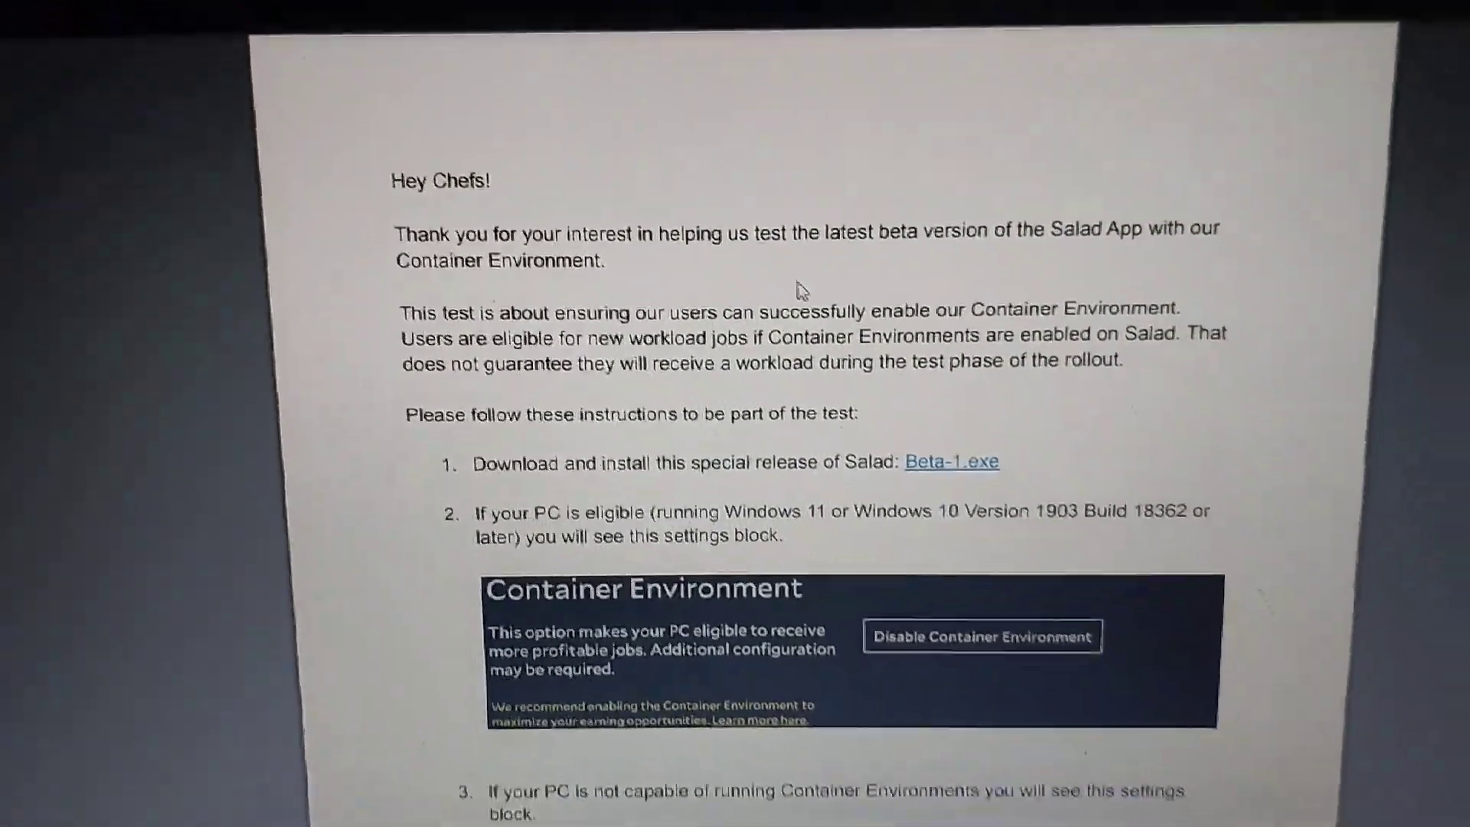
scroll(812, 308, "down", 1)
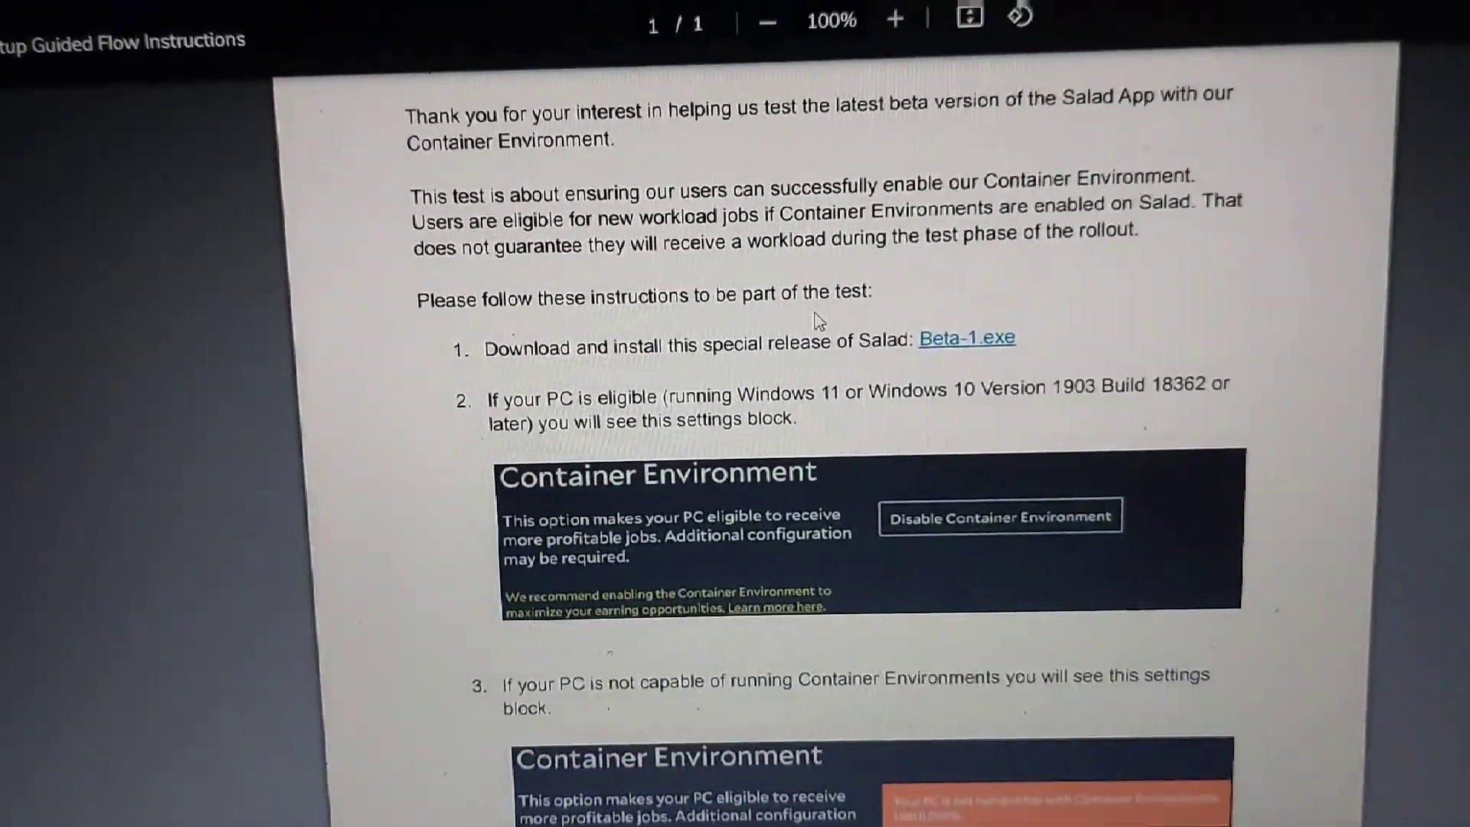
scroll(837, 322, "down", 1)
scroll(837, 322, "down", 2)
scroll(855, 311, "down", 2)
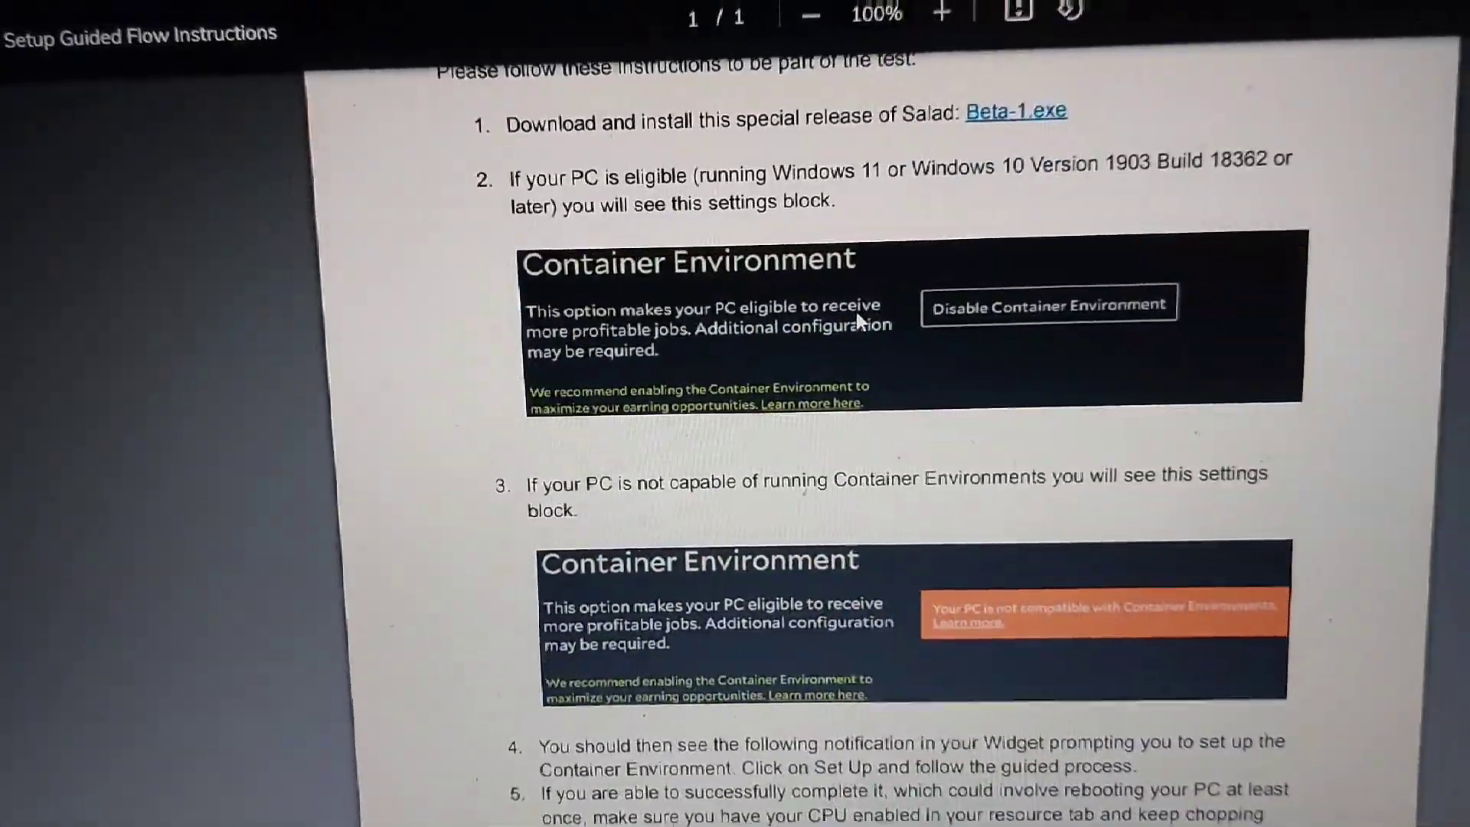
scroll(873, 319, "down", 2)
scroll(889, 324, "up", 4)
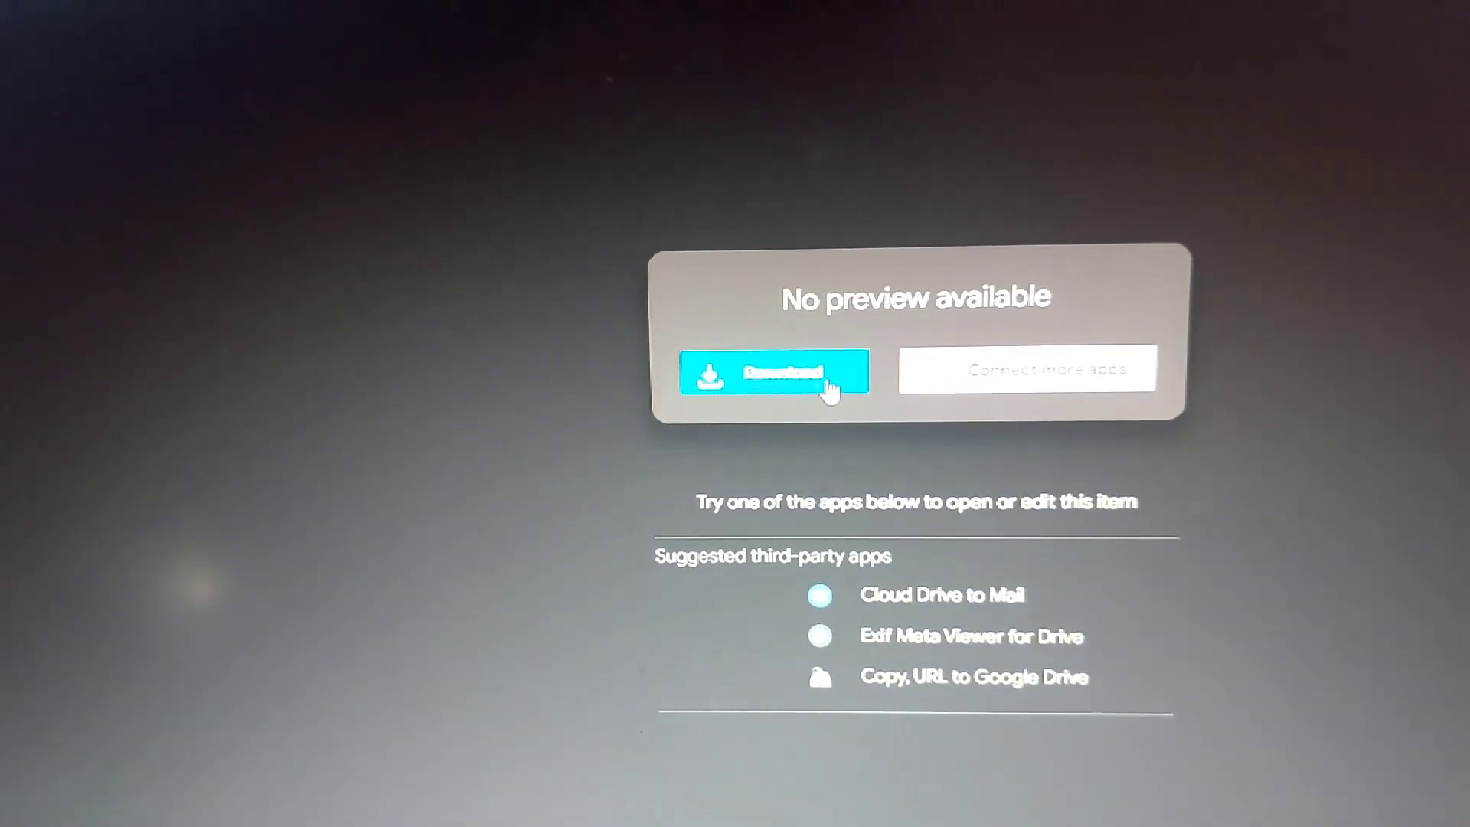
Step: Download Salad-1.0.9-beta.1.exe despite the virus-scan warning and view its download options
left_click(833, 383)
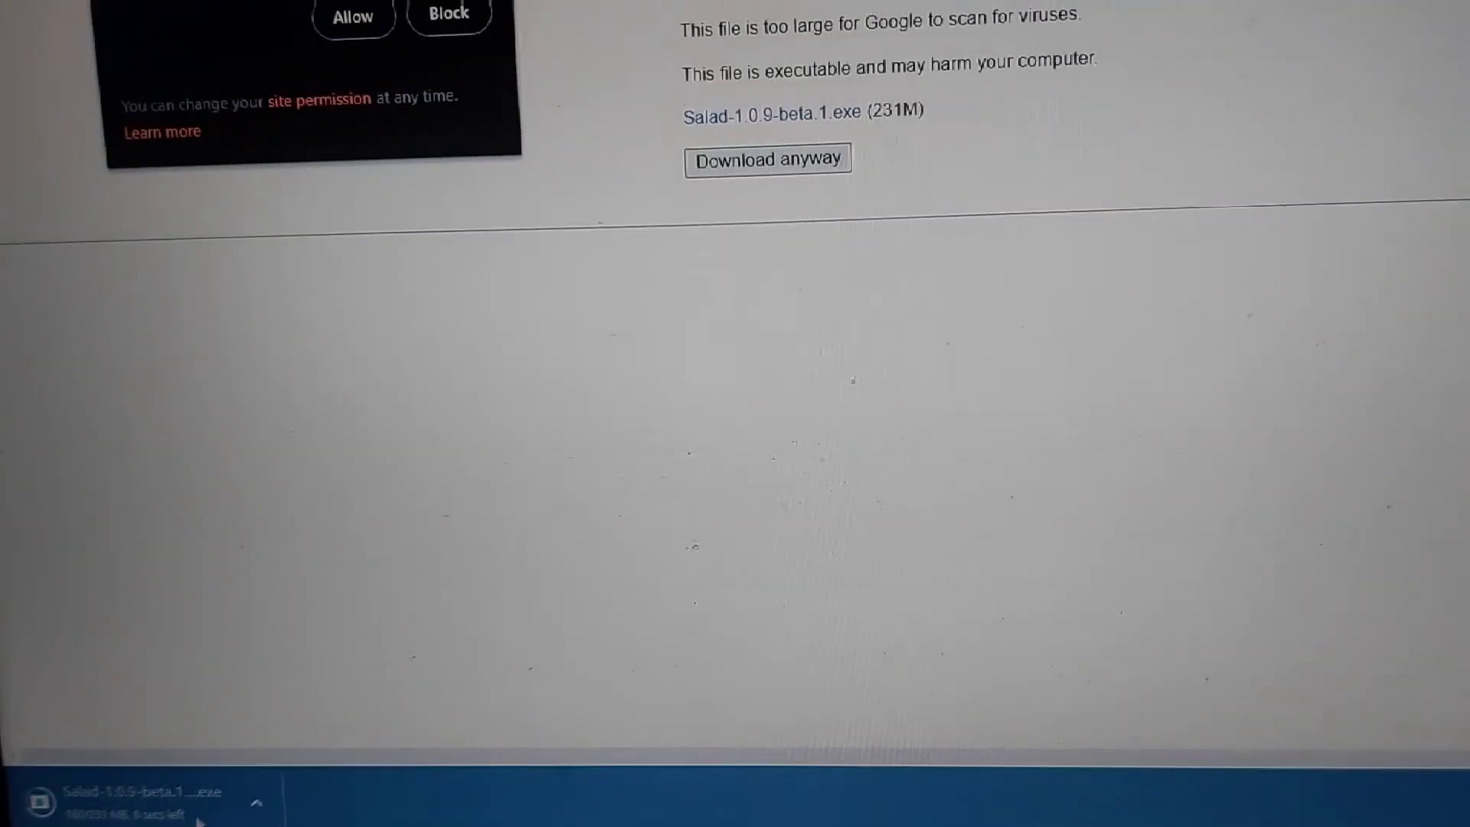
left_click(228, 791)
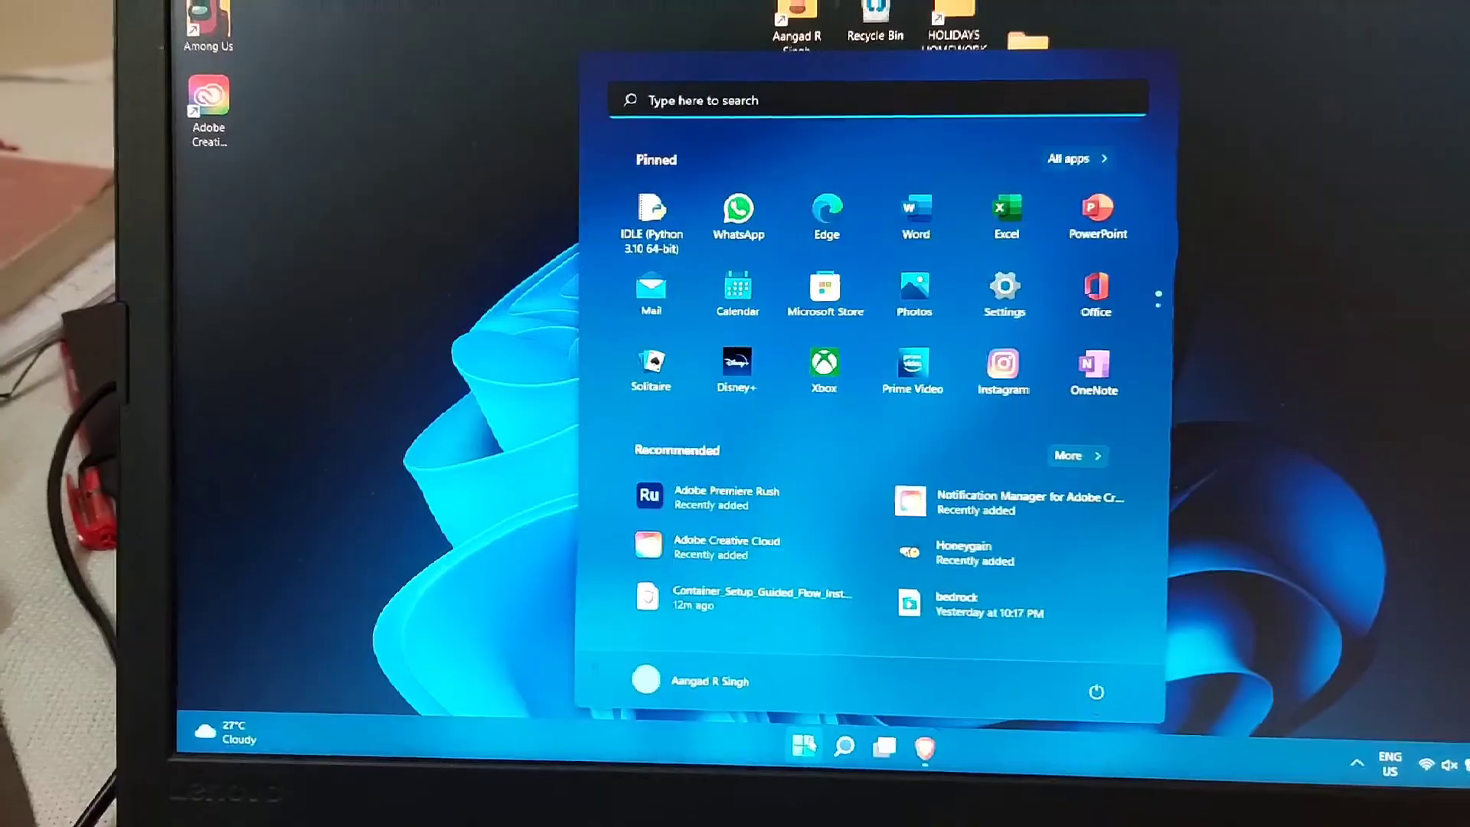
type("salad")
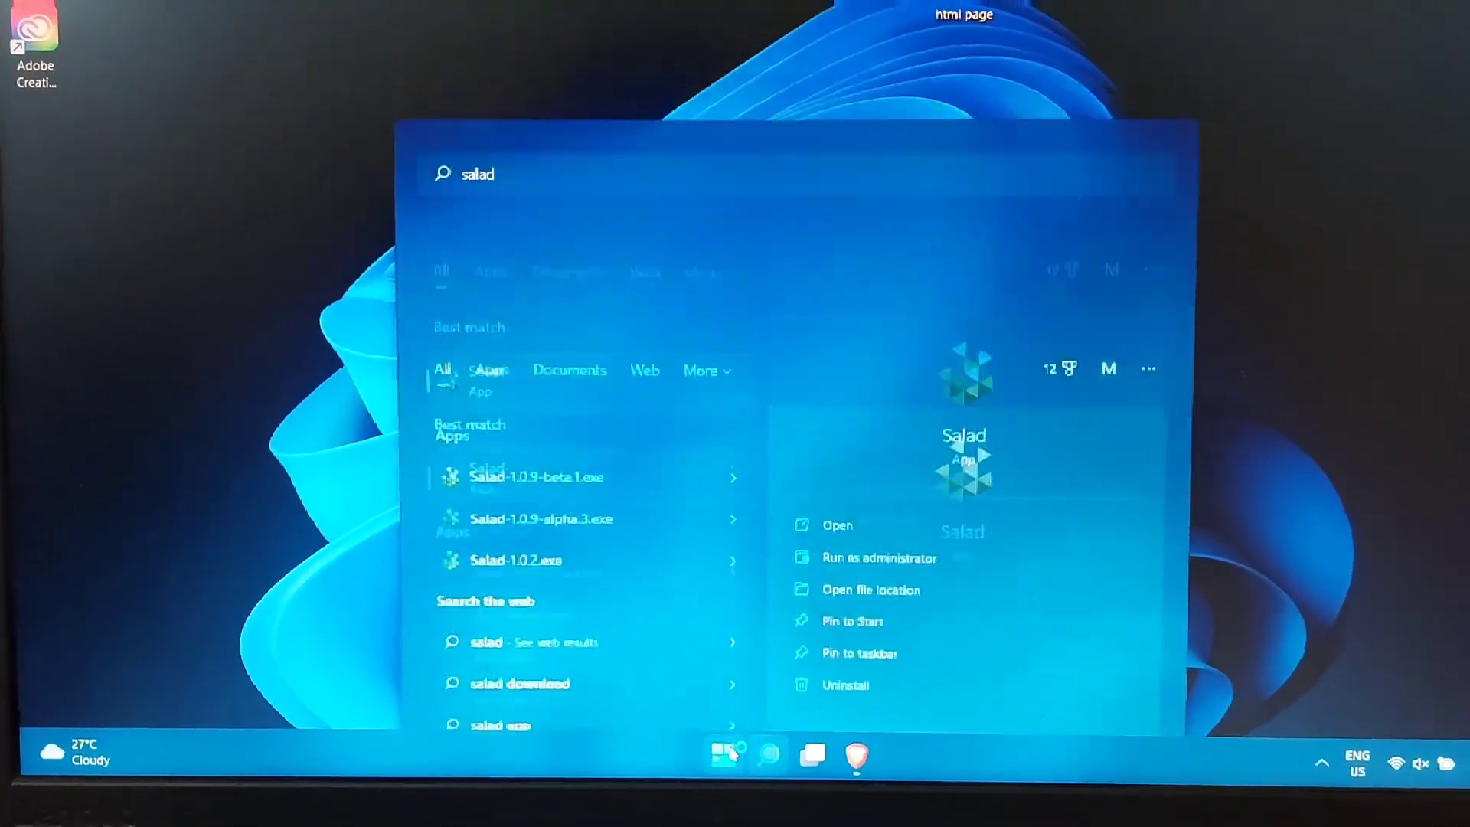
Step: Launch Salad from the Start menu's Best match result
left_click(726, 753)
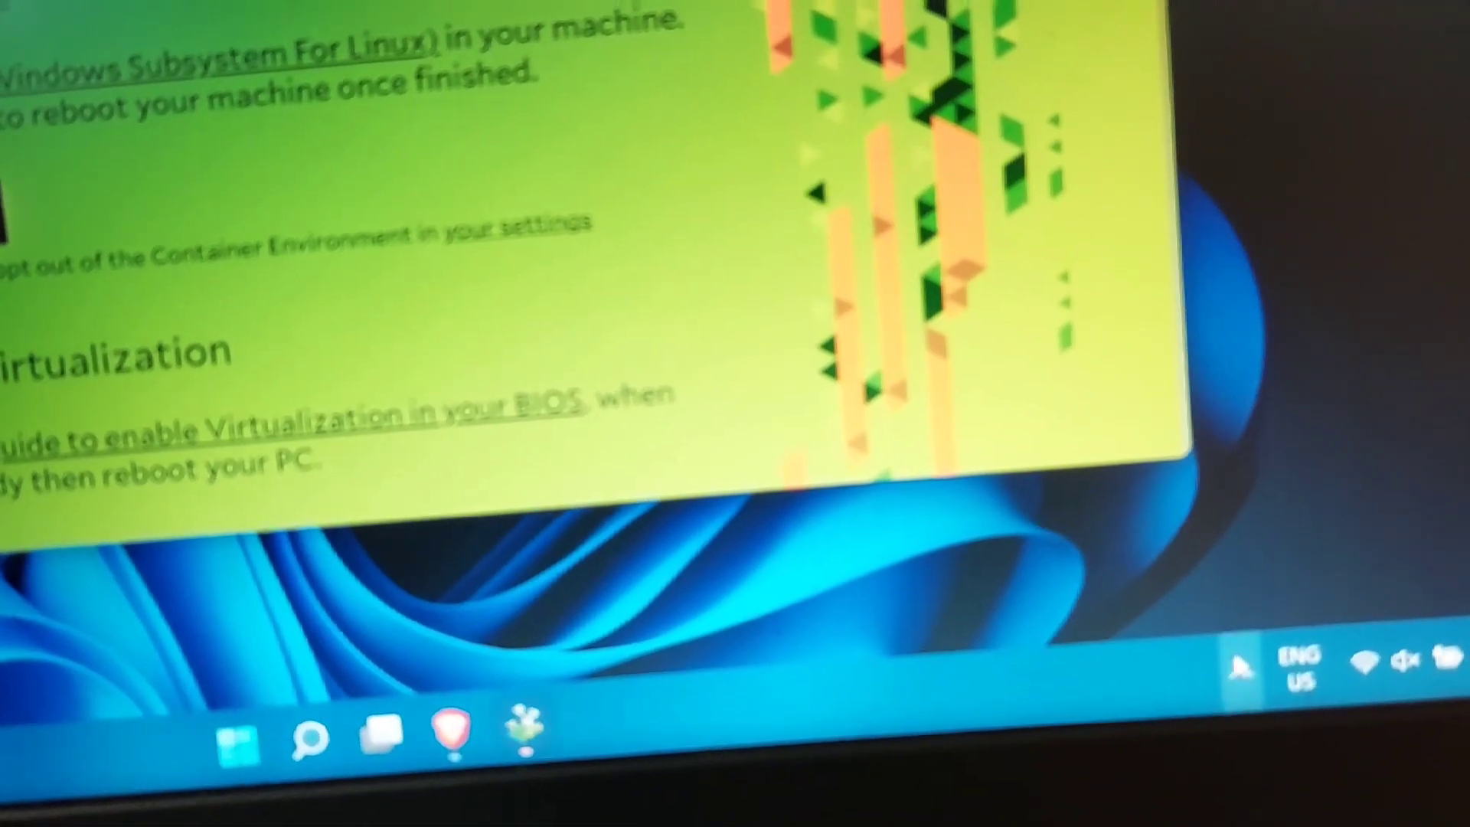
Step: Check Salad's tray status panel, then enable WSL and reboot the PC
left_click(1260, 683)
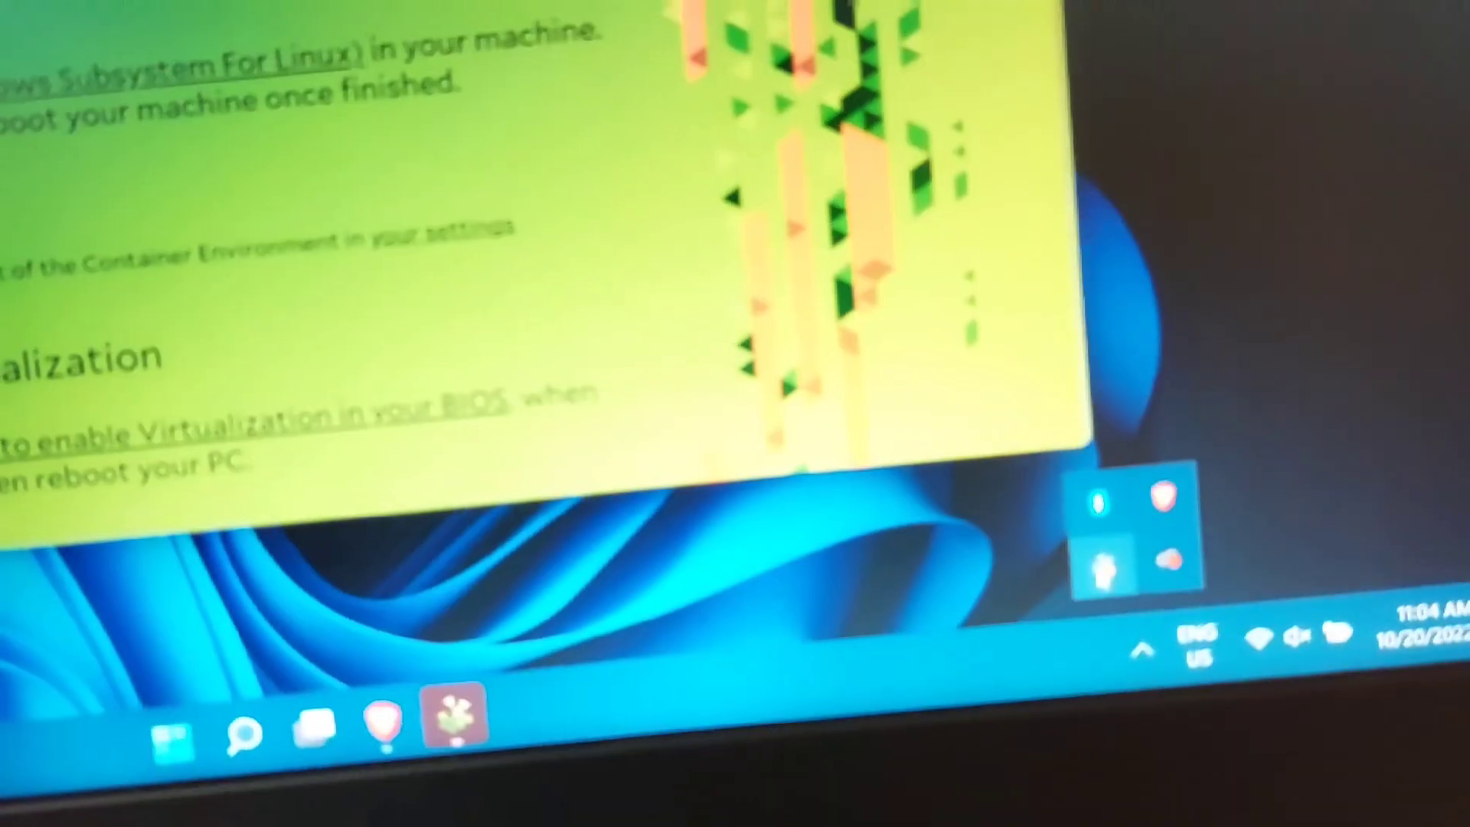
left_click(1193, 559)
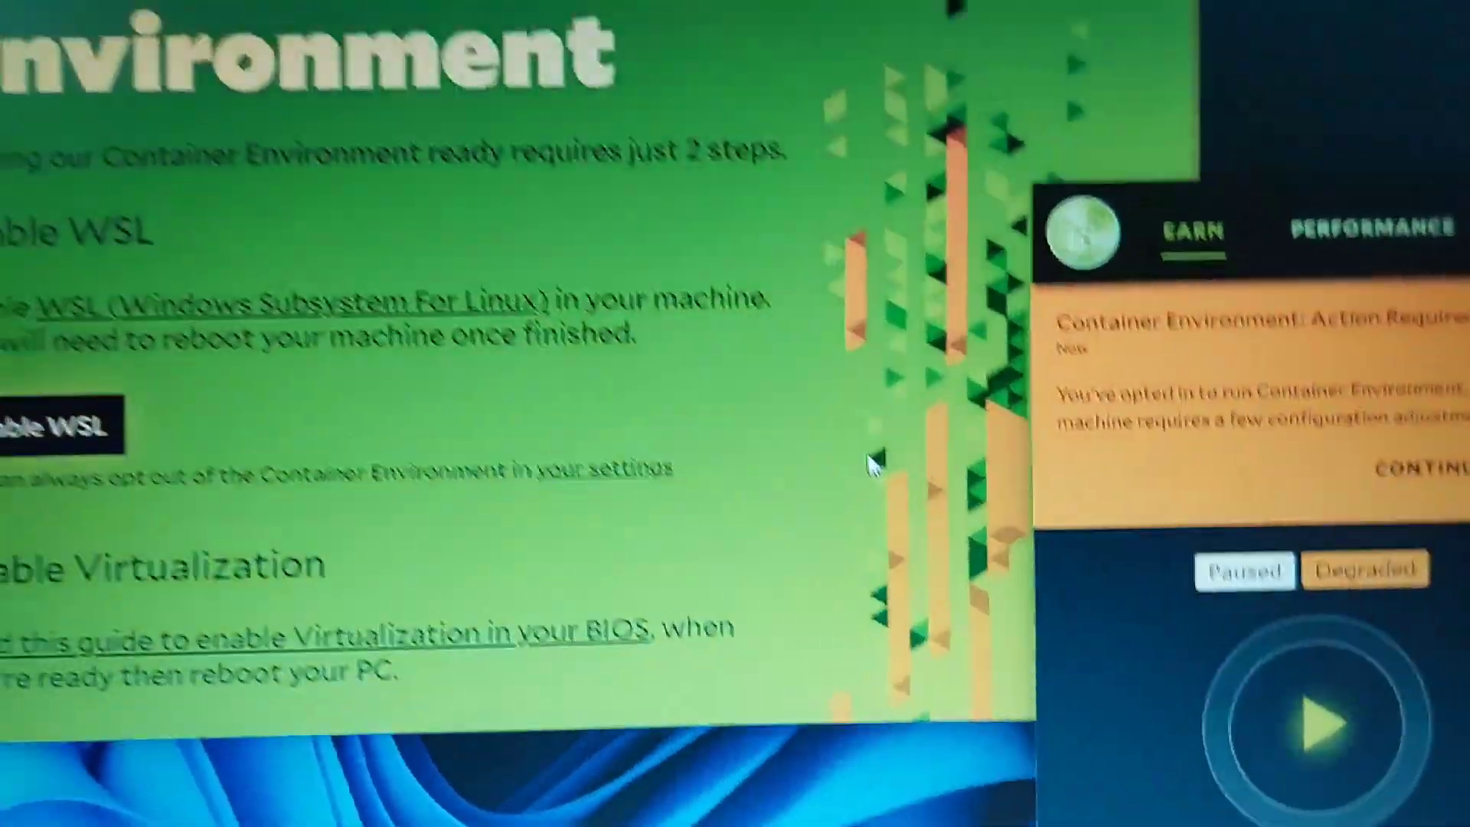
left_click(869, 460)
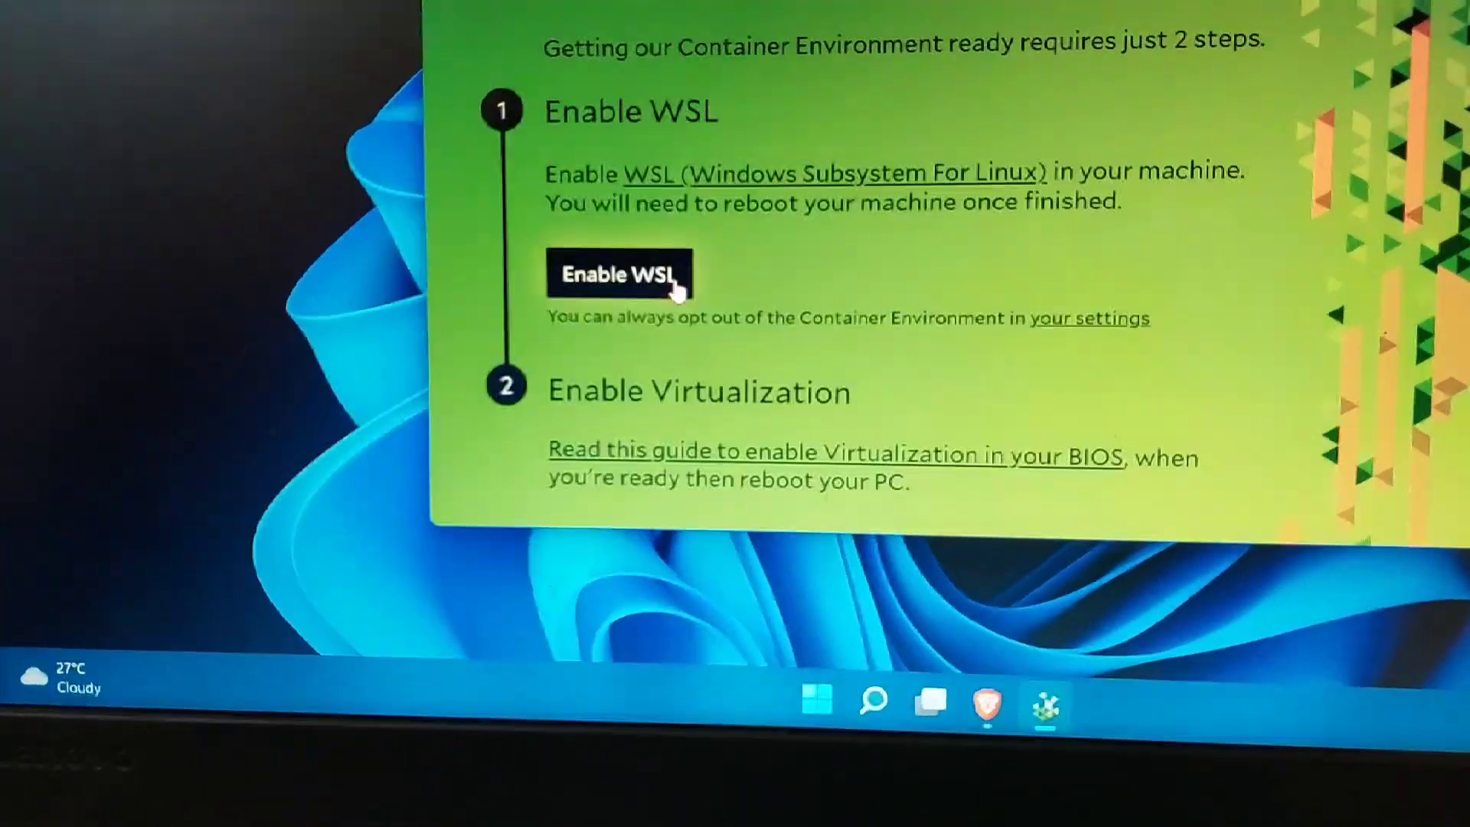
left_click(687, 267)
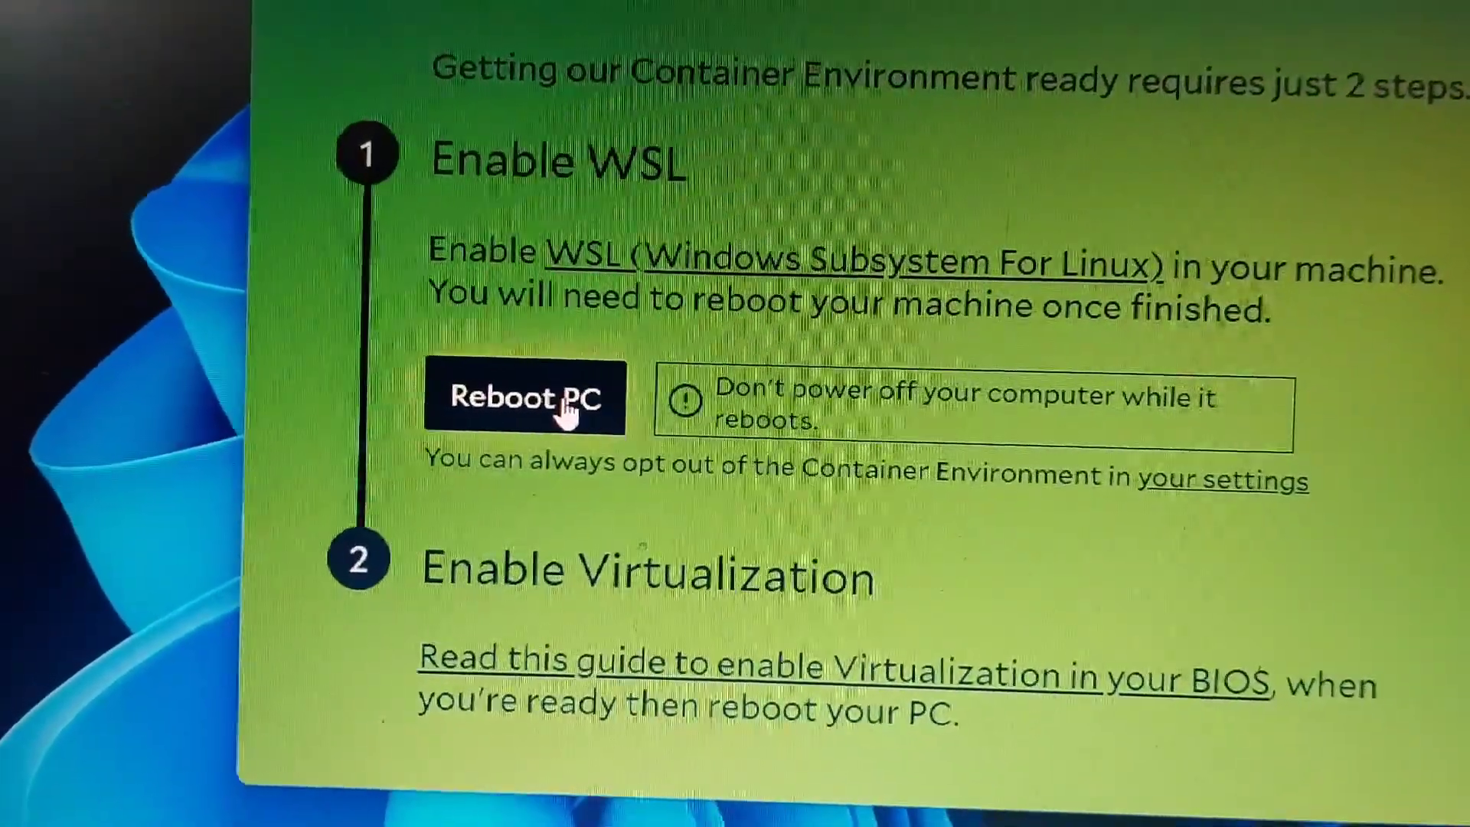
left_click(549, 405)
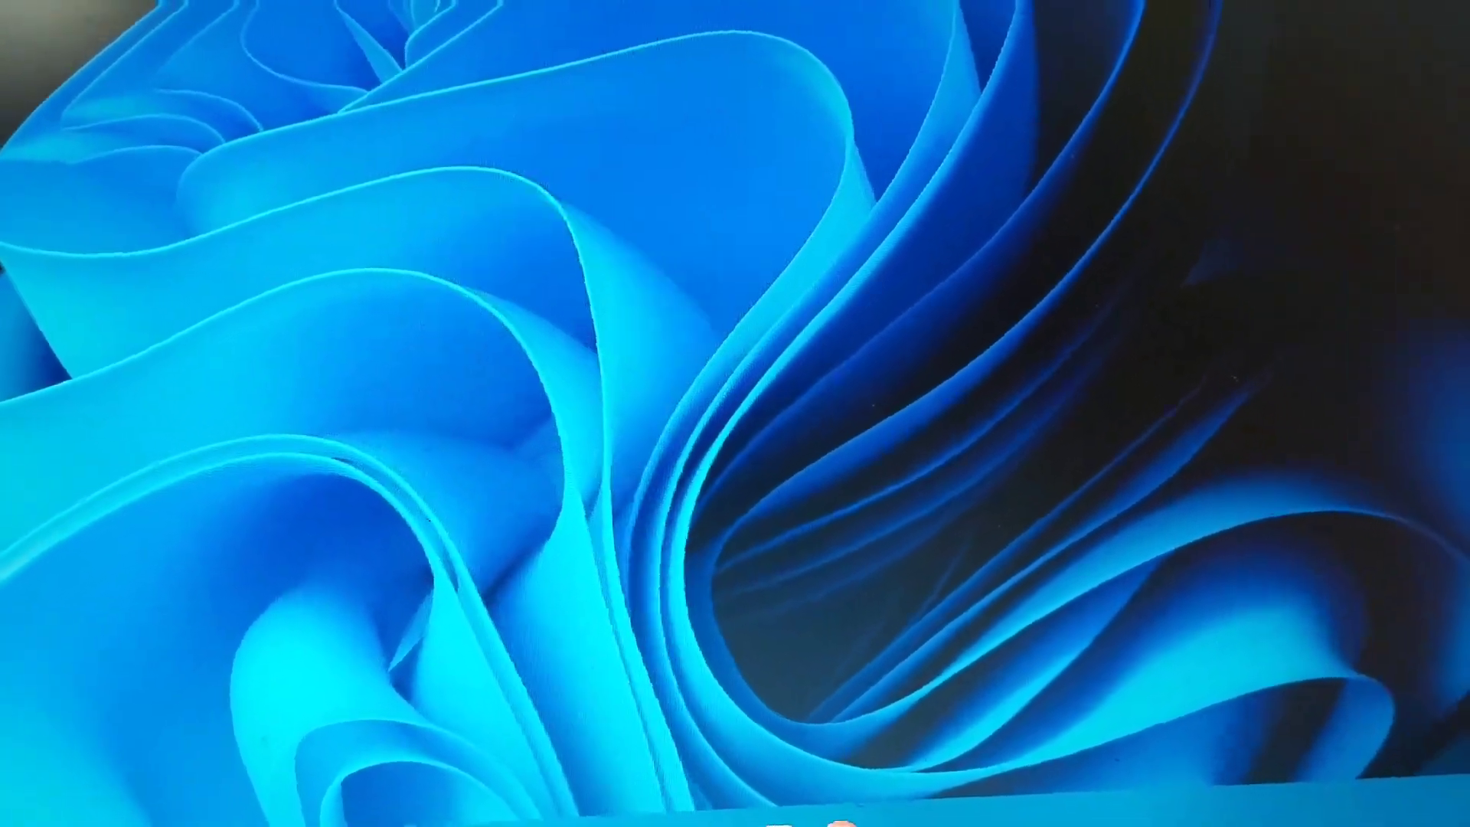
Step: Open Quick Settings and the Start menu while Salad reconnects after the restart
key("super+a")
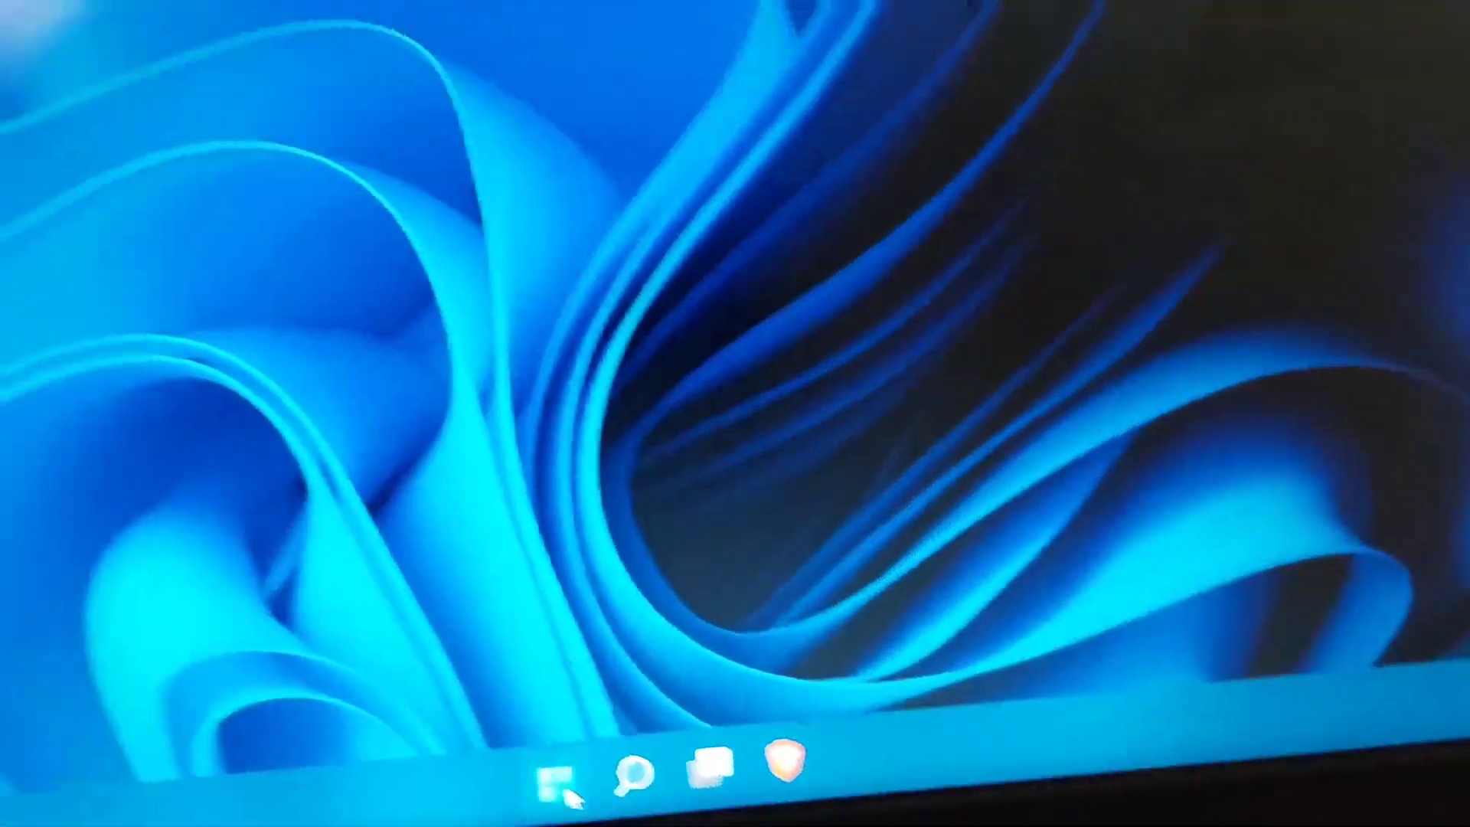
left_click(563, 790)
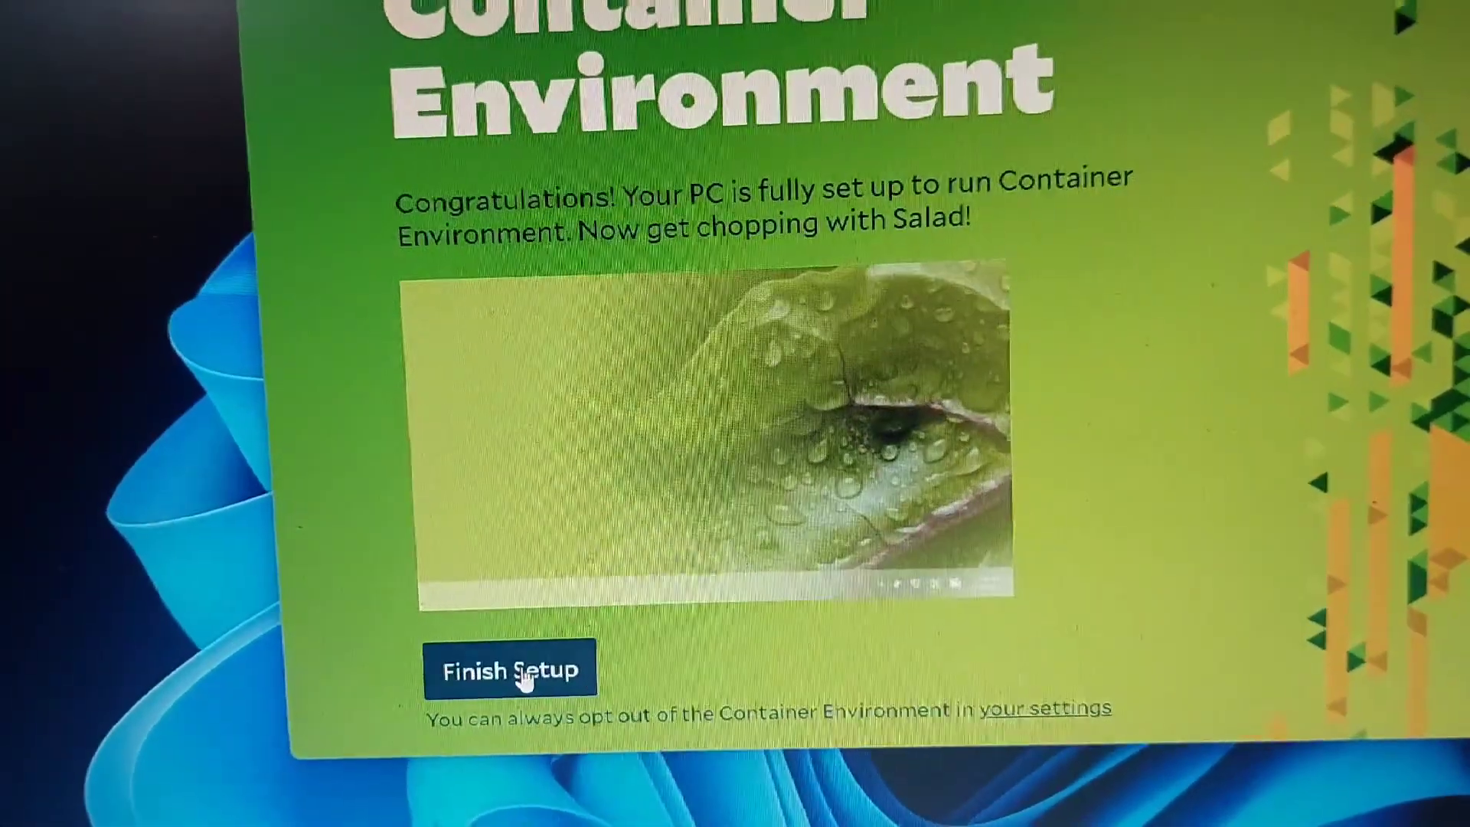
Step: Finish Container Environment setup, enable CPU with GPU off, and start Salad earning
left_click(554, 692)
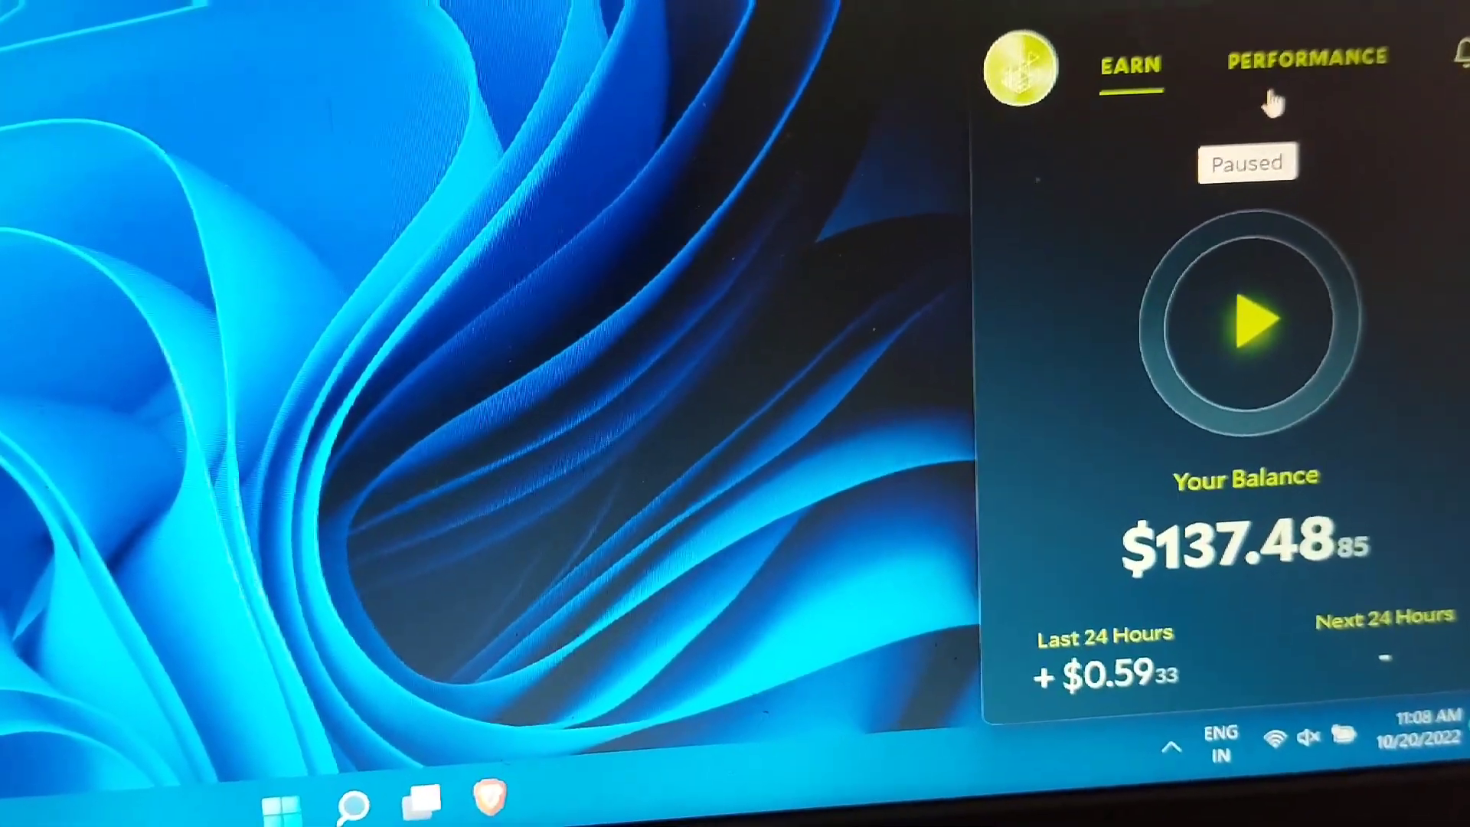
left_click(1286, 69)
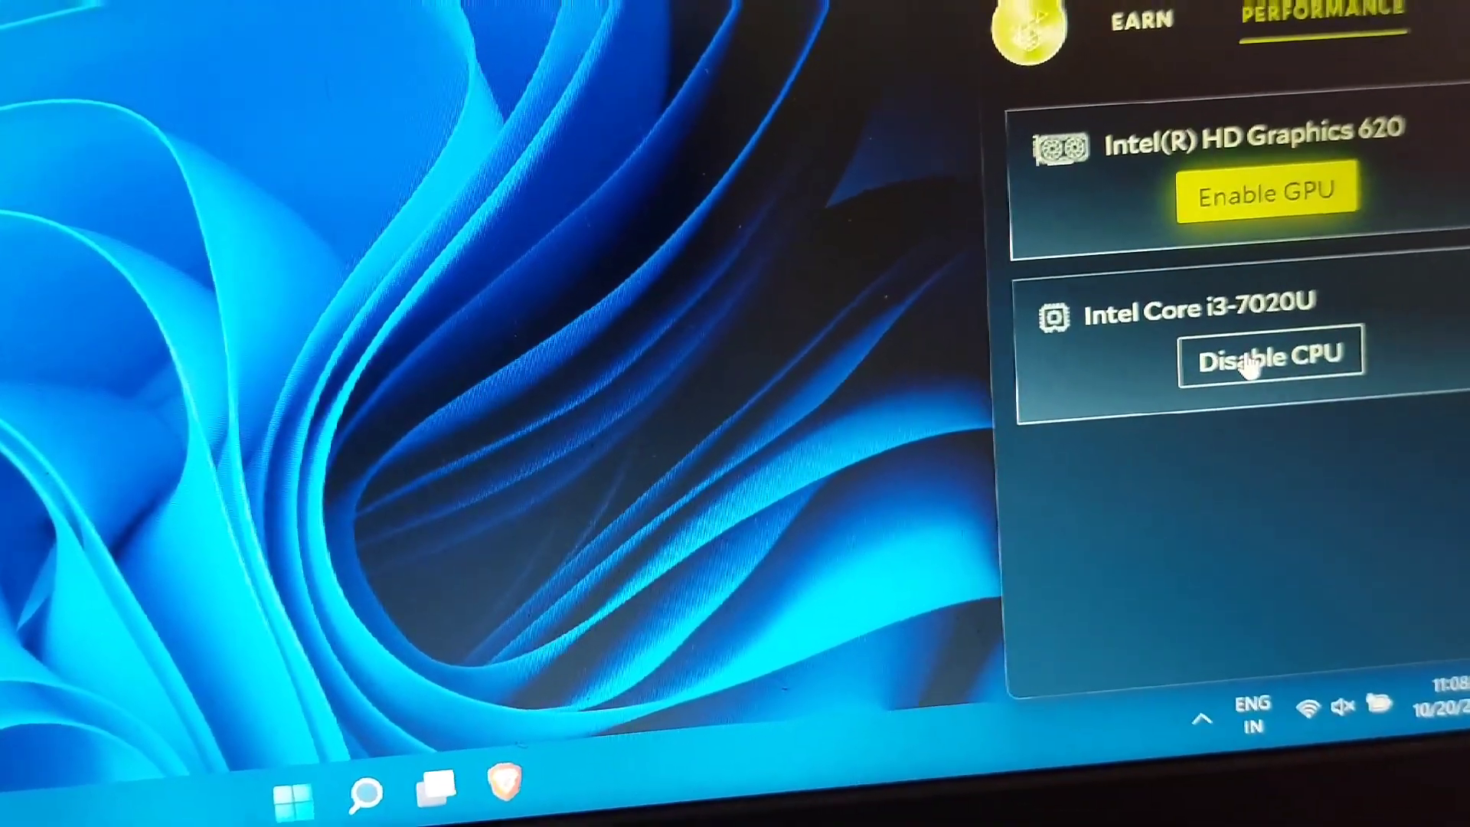
left_click(1263, 366)
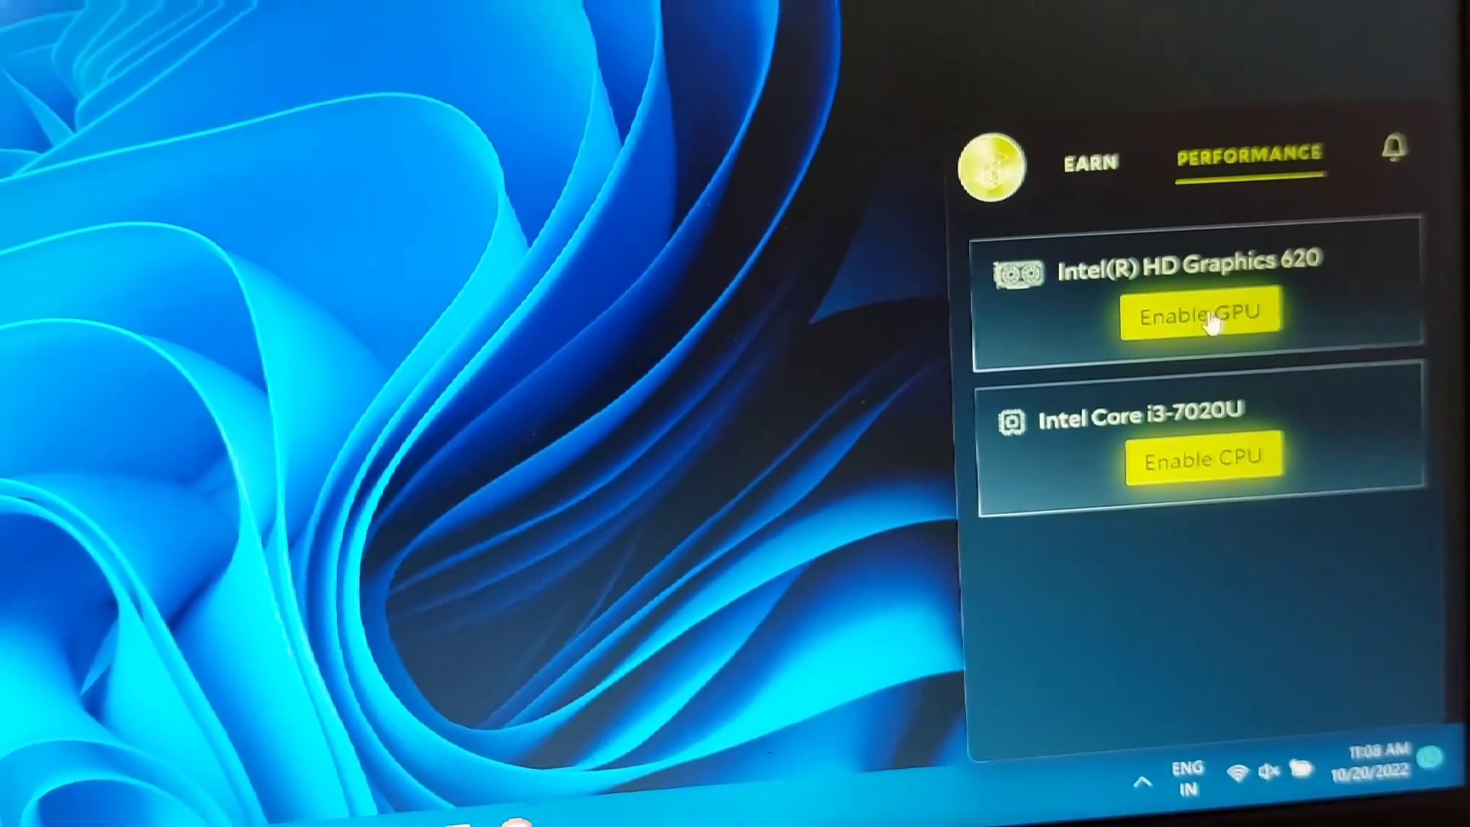
left_click(1158, 287)
left_click(1269, 359)
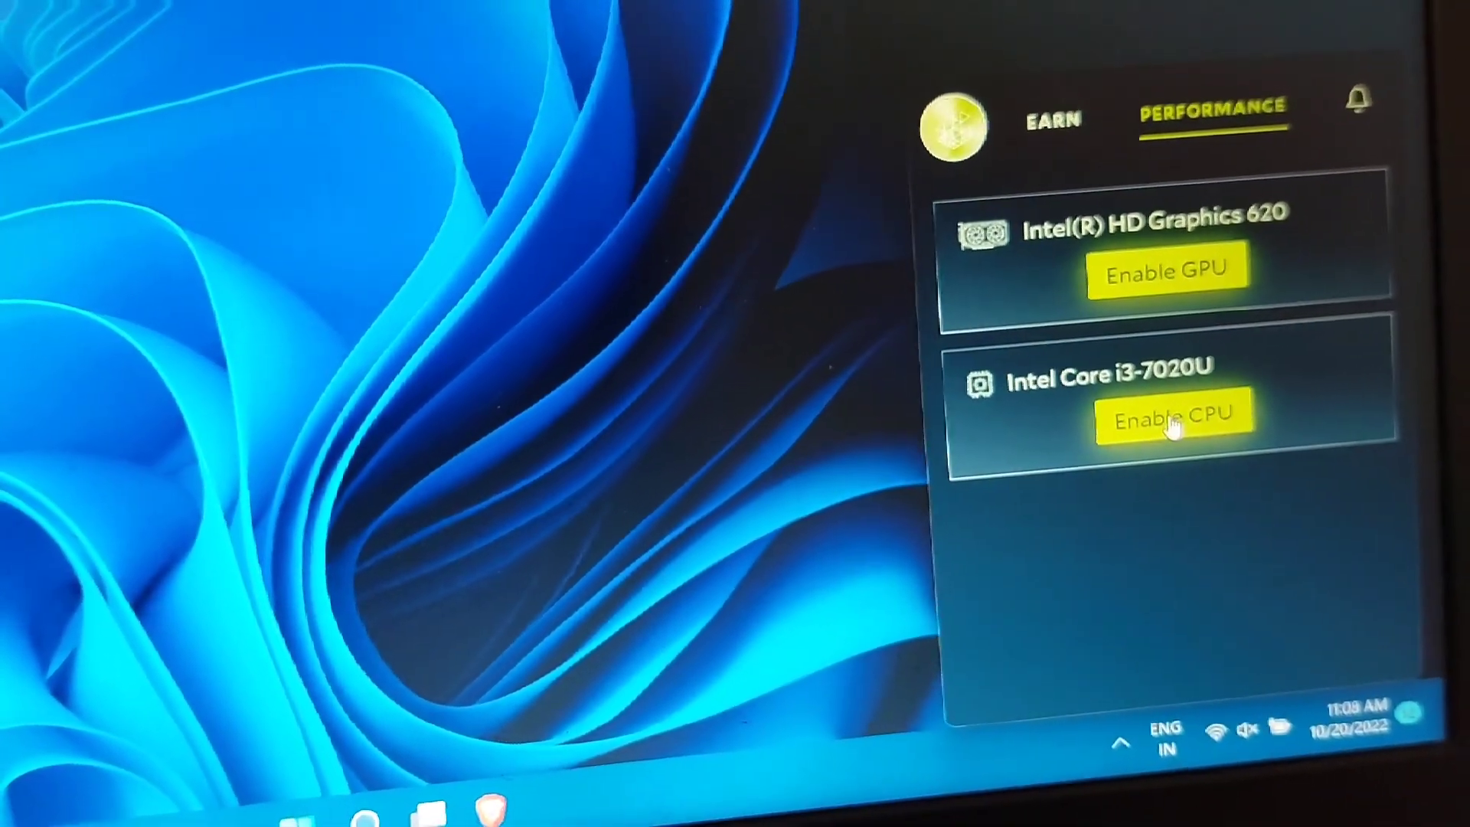
left_click(1174, 425)
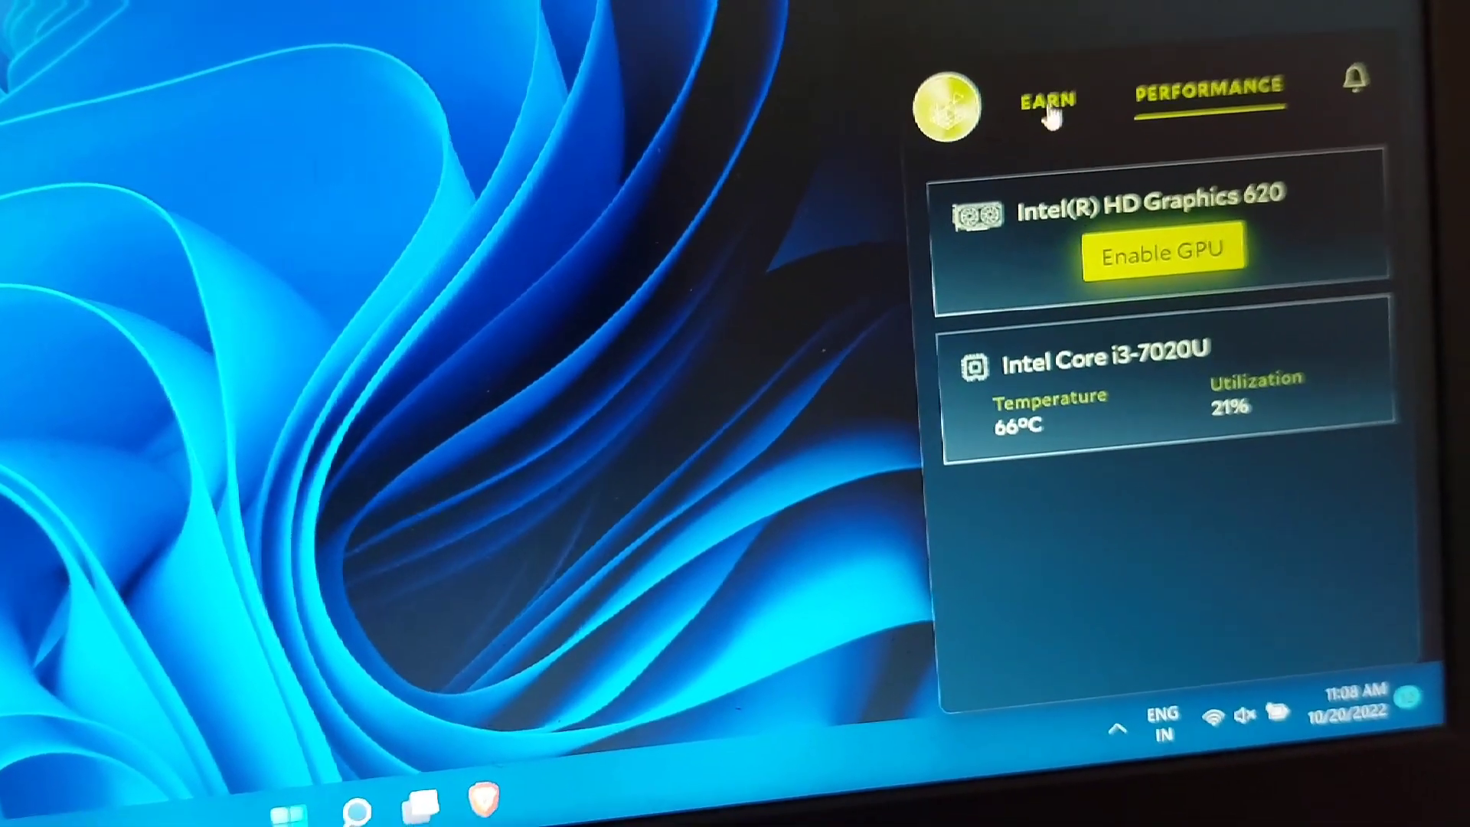
left_click(1050, 111)
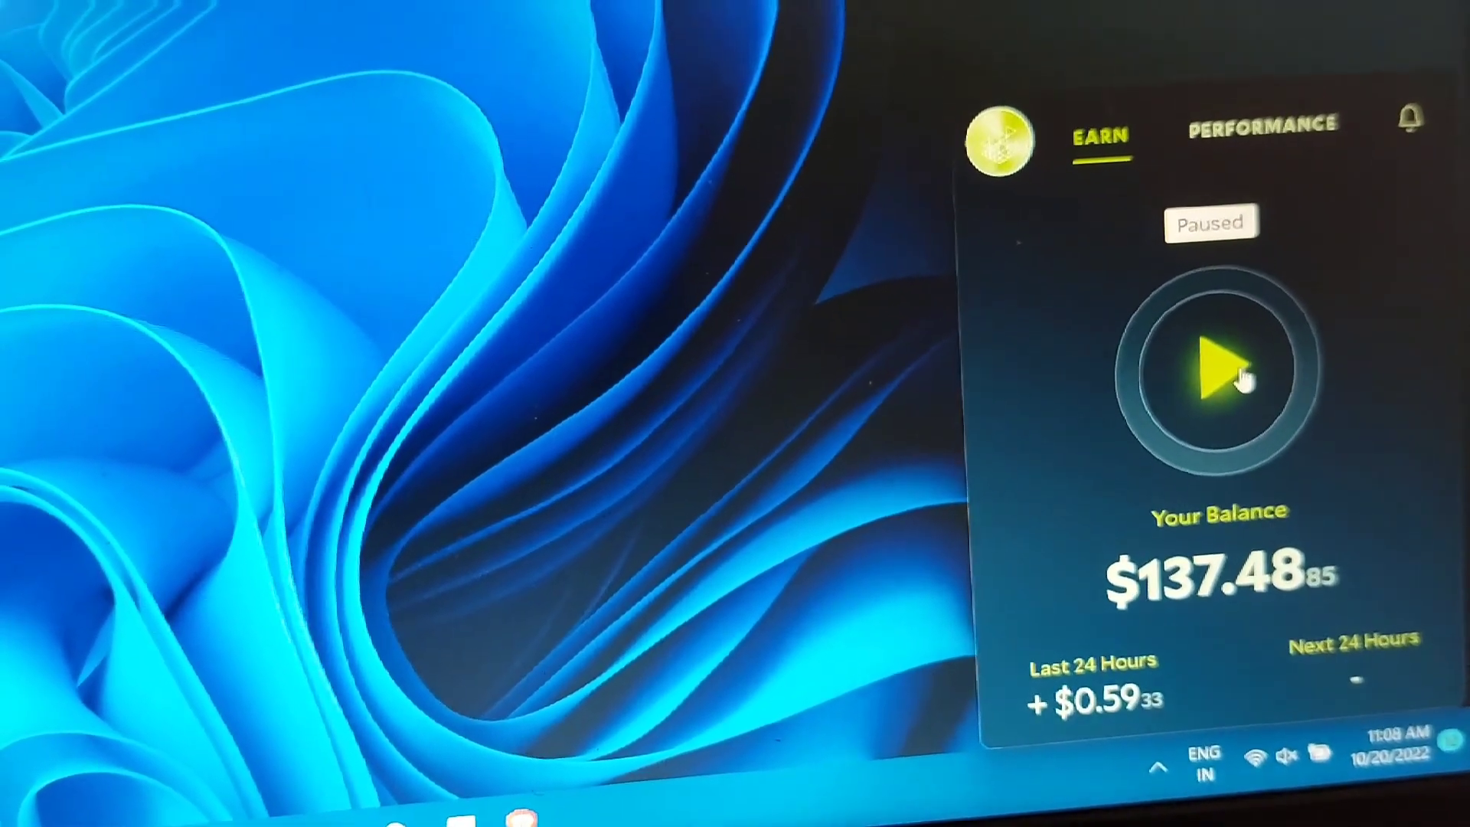
left_click(1212, 355)
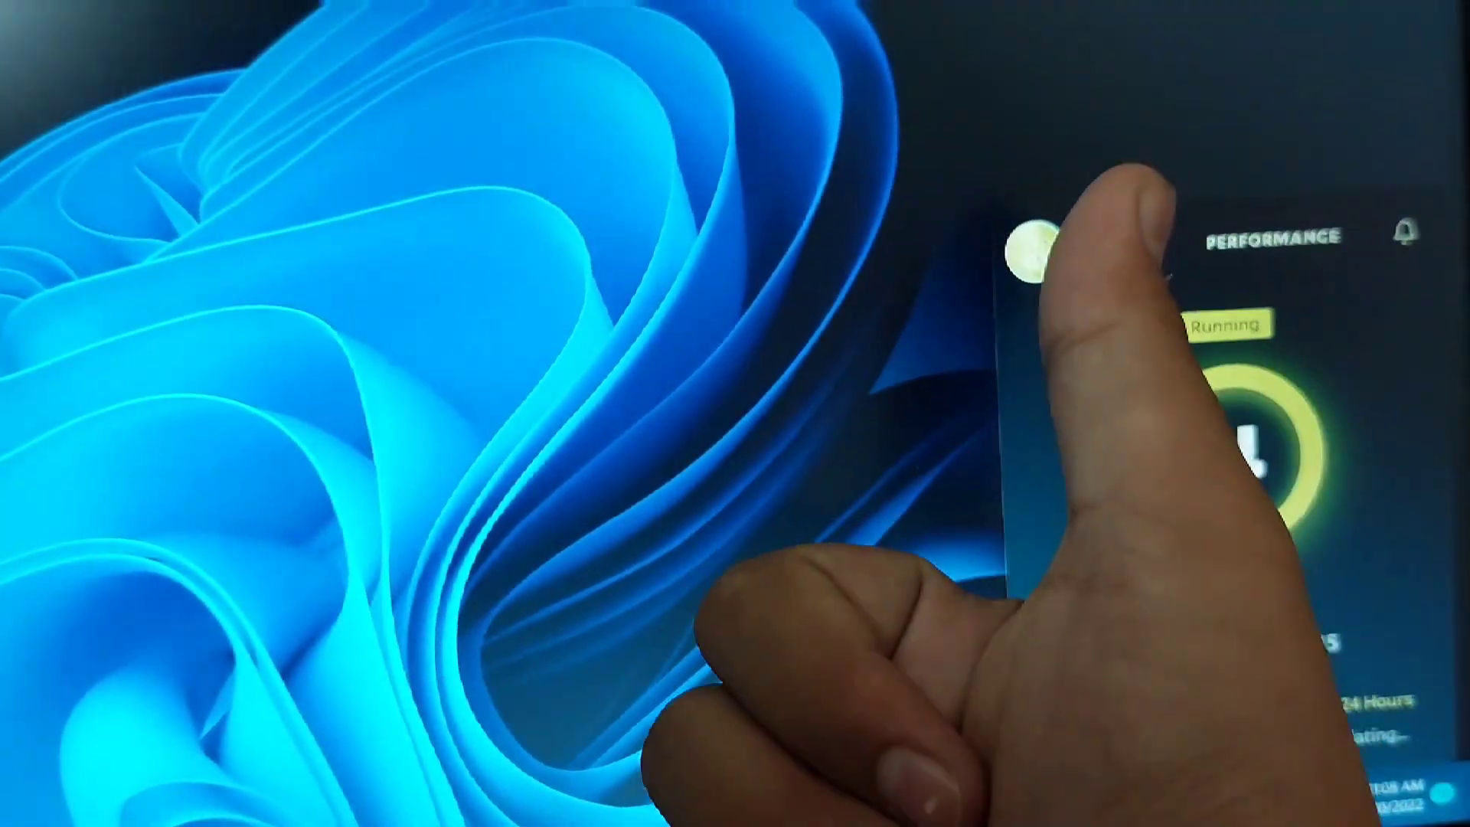